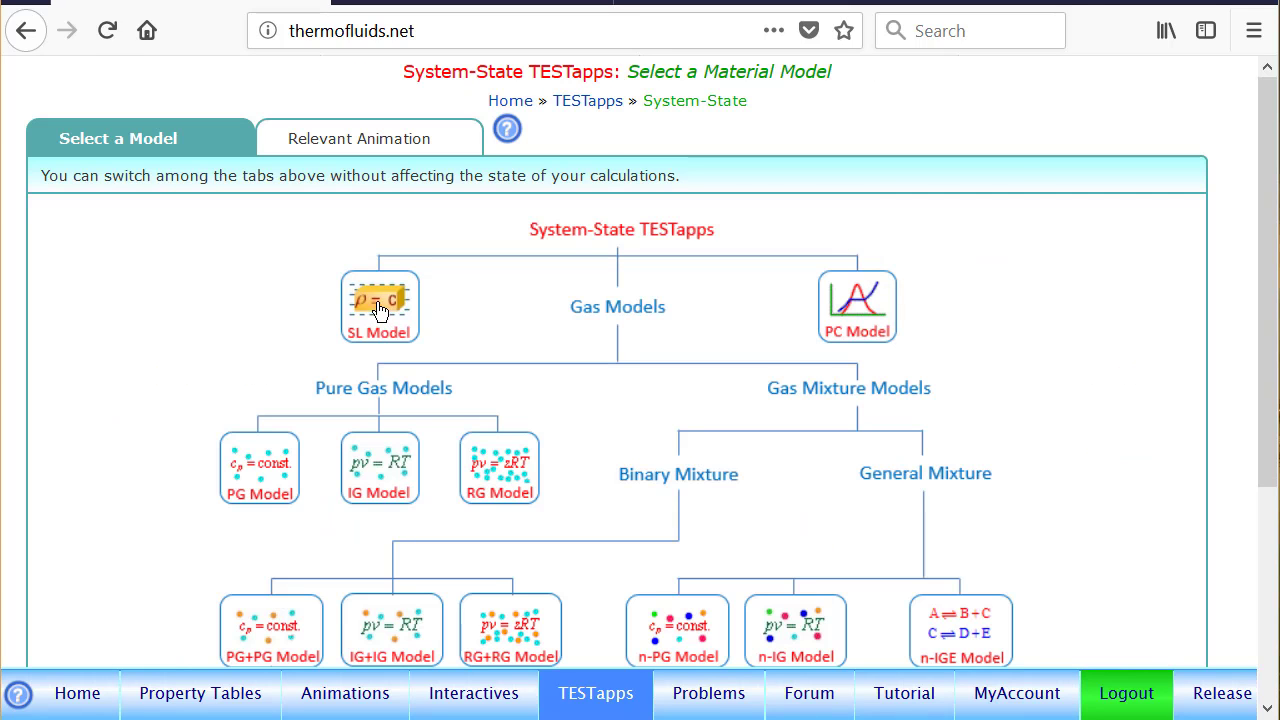
- Open the PC (phase-change) model calculator from the System State TESTapps
click(381, 308)
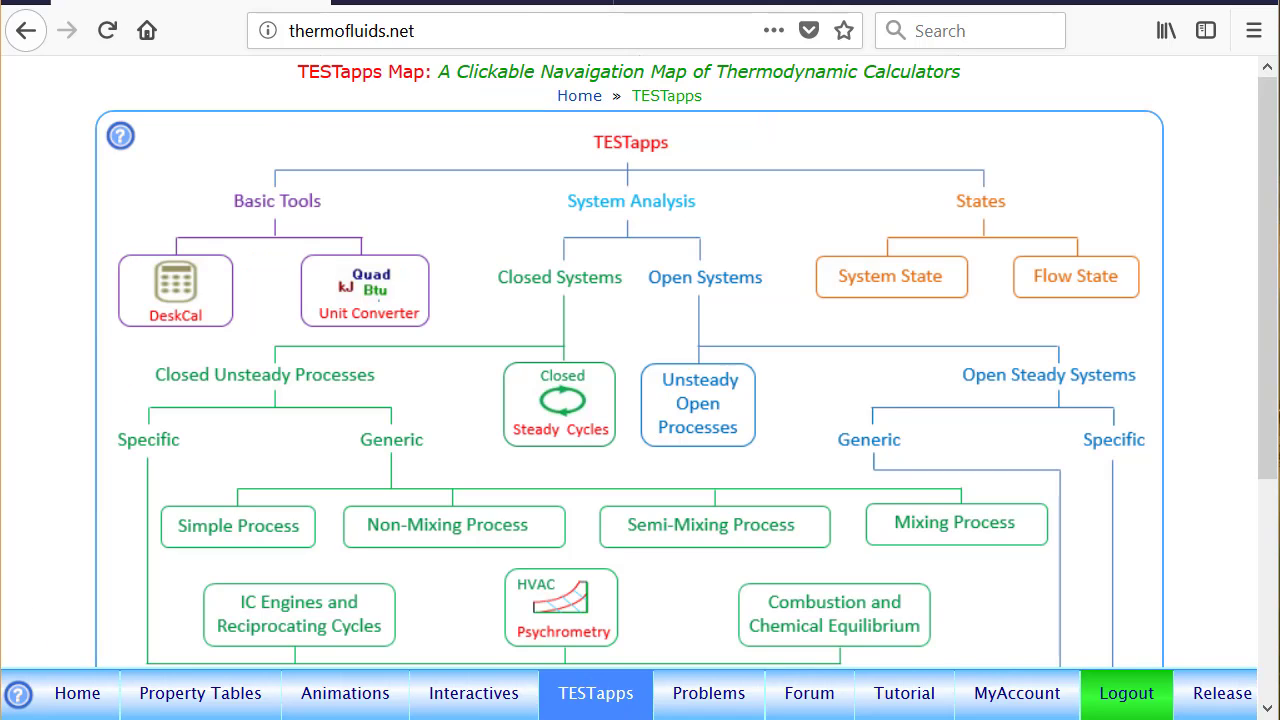
click(906, 286)
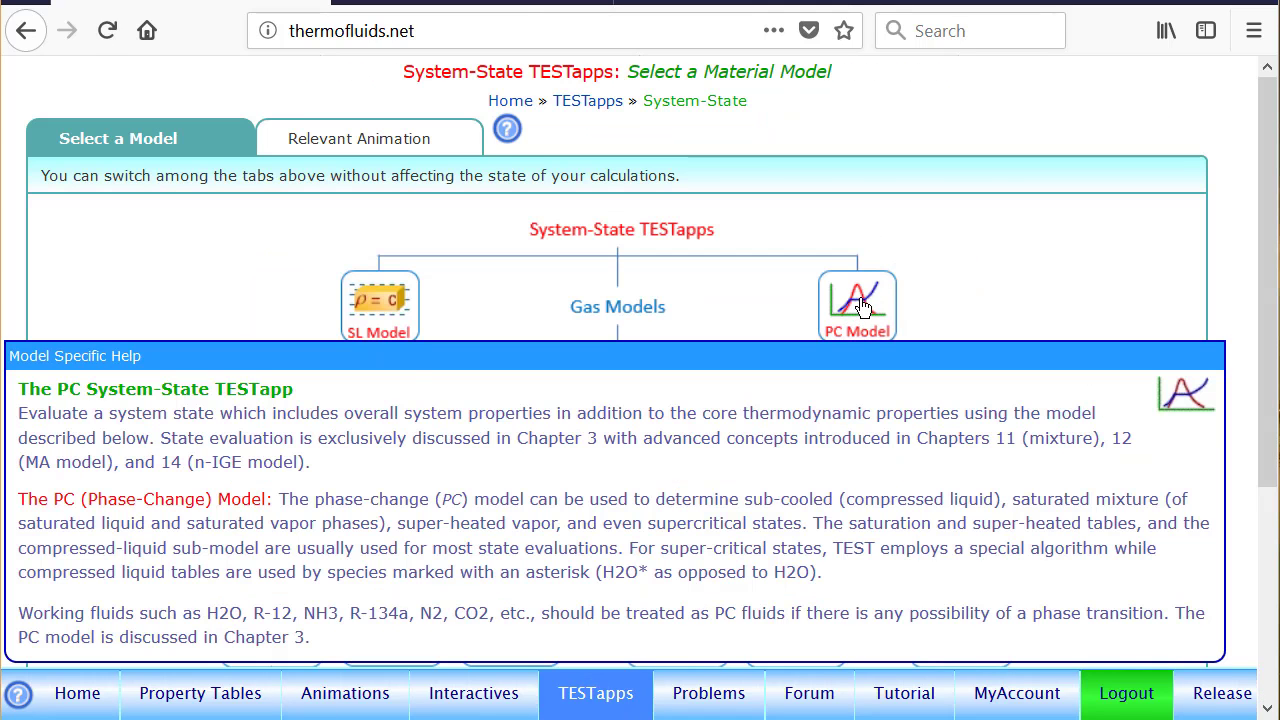
click(855, 300)
click(165, 141)
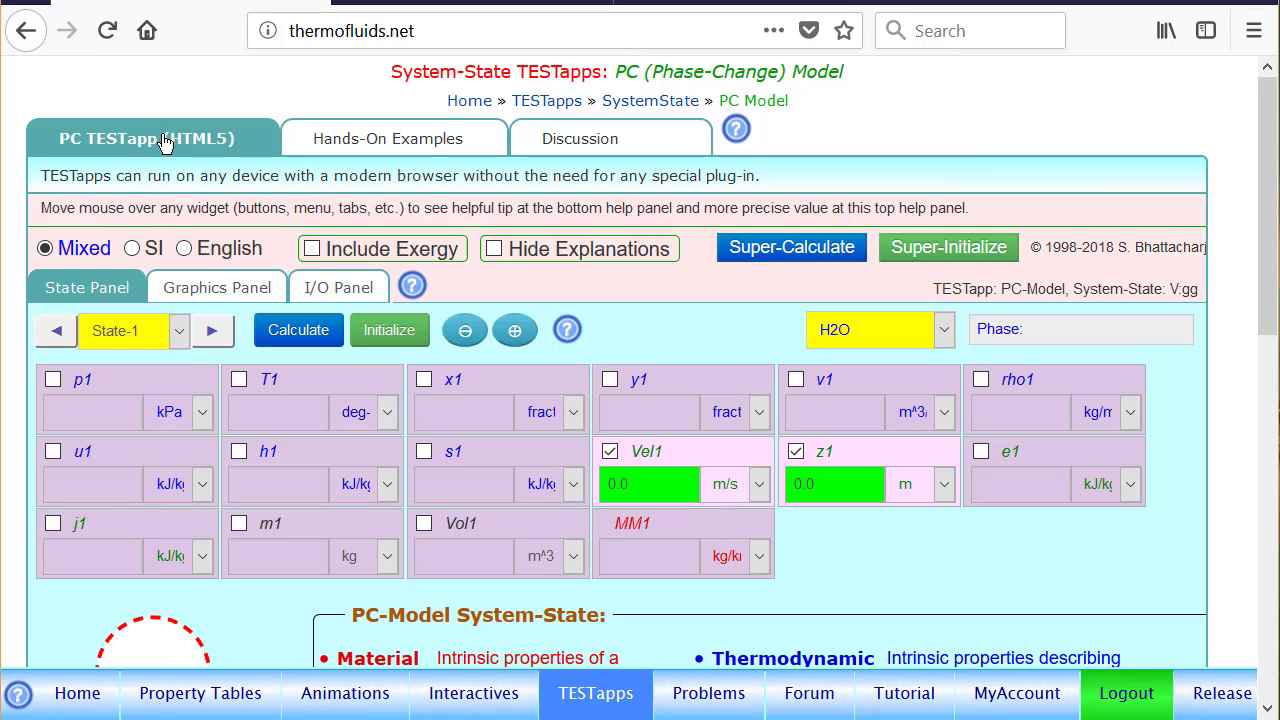
- Define State-1 of H2O with pressure p1 at 20 MPa and quality x1 at 0, and calculate it
scroll(1268, 220, down, 2)
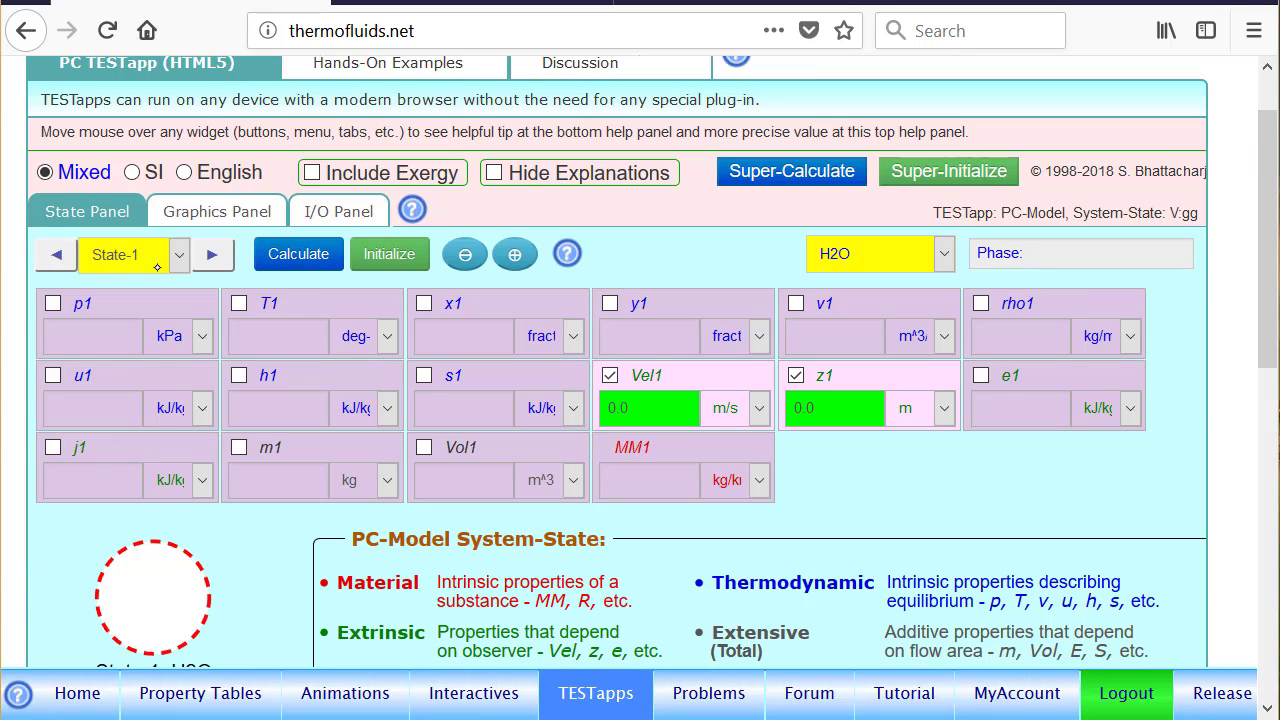
click(119, 311)
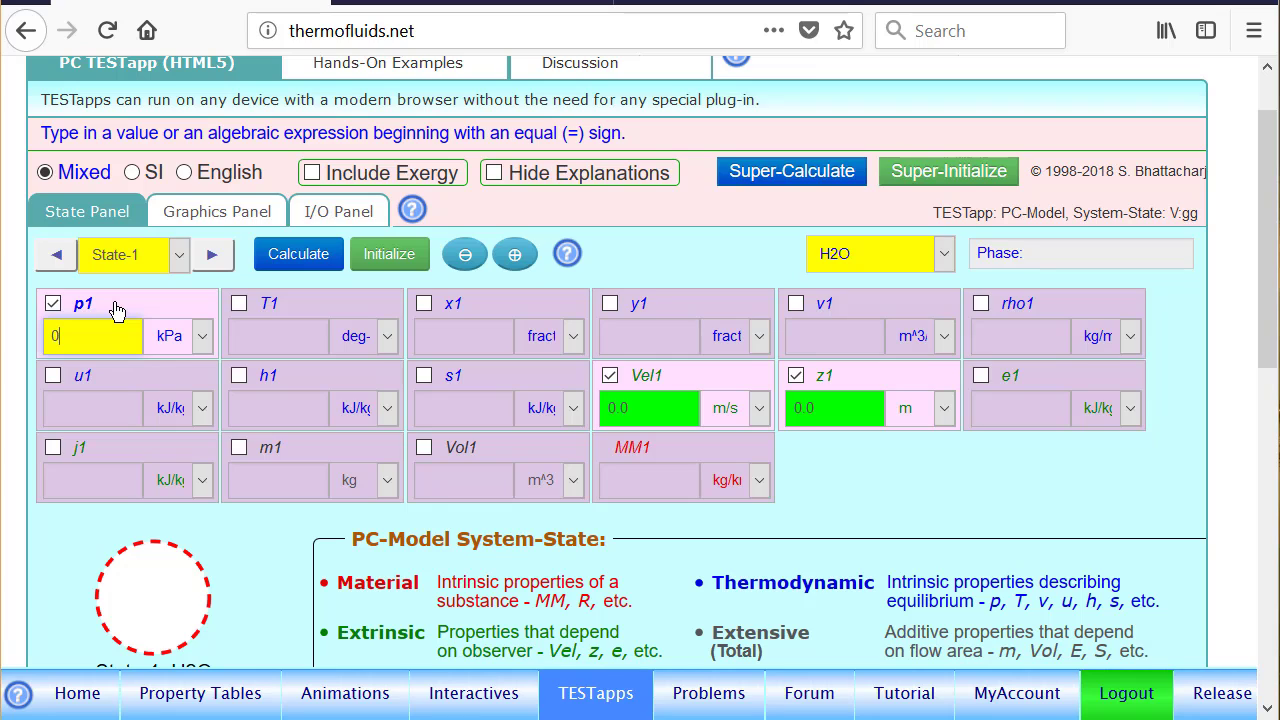
text(20)
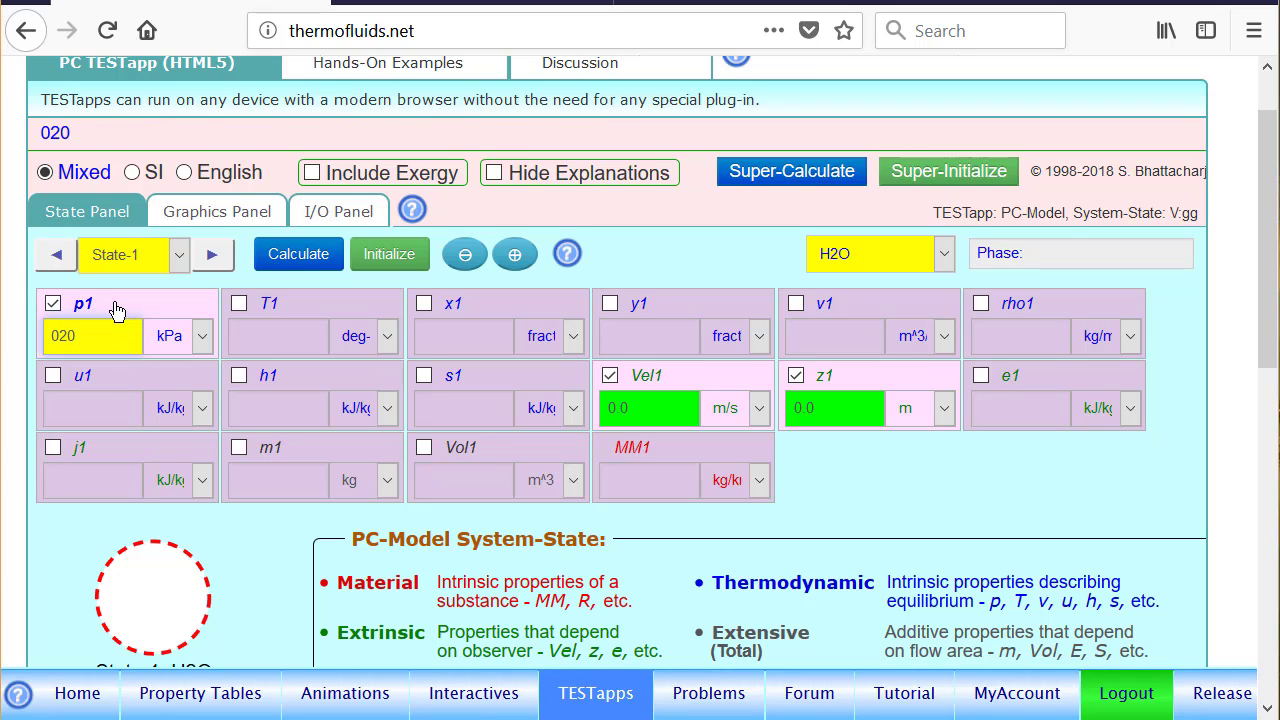
click(201, 336)
click(182, 420)
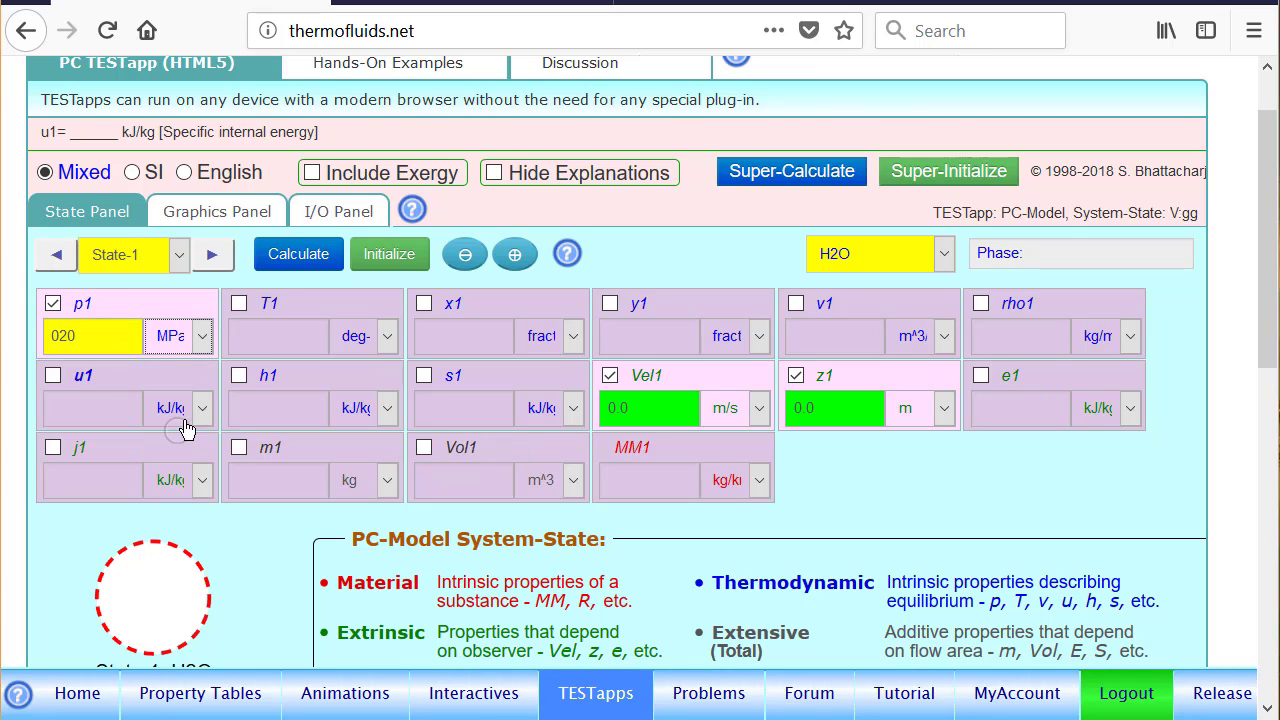
click(316, 309)
click(316, 309)
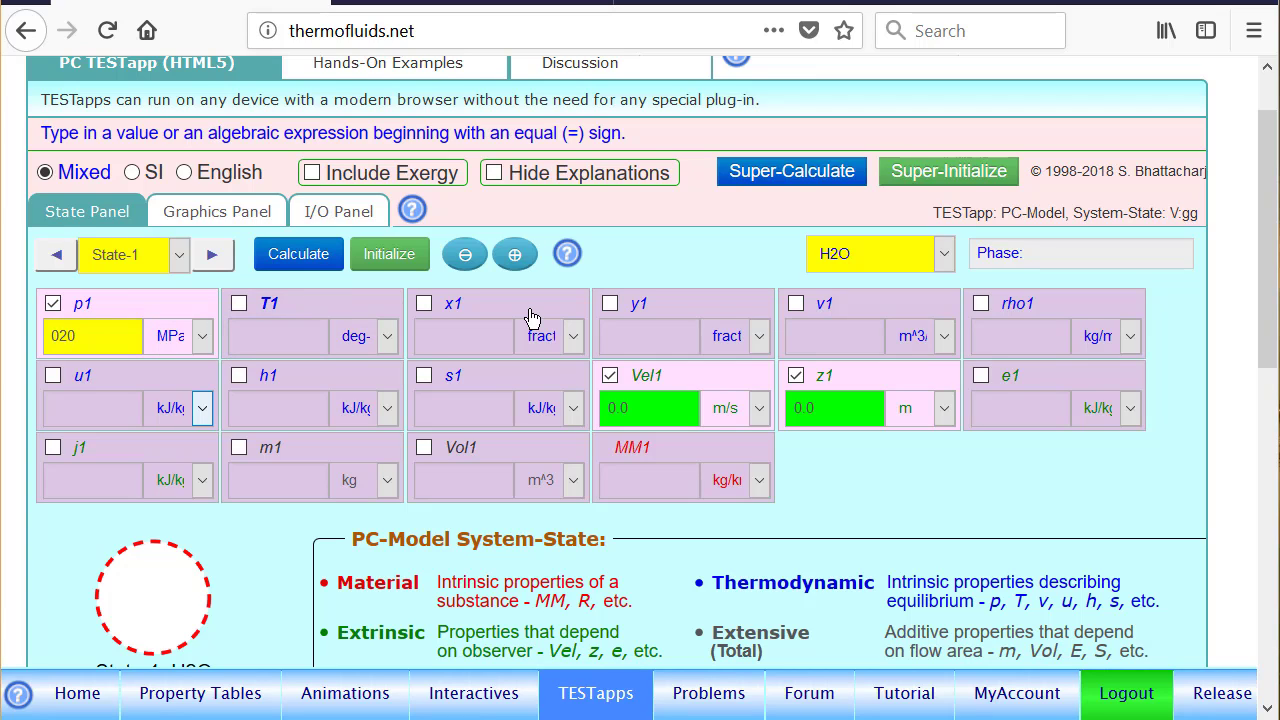
click(497, 309)
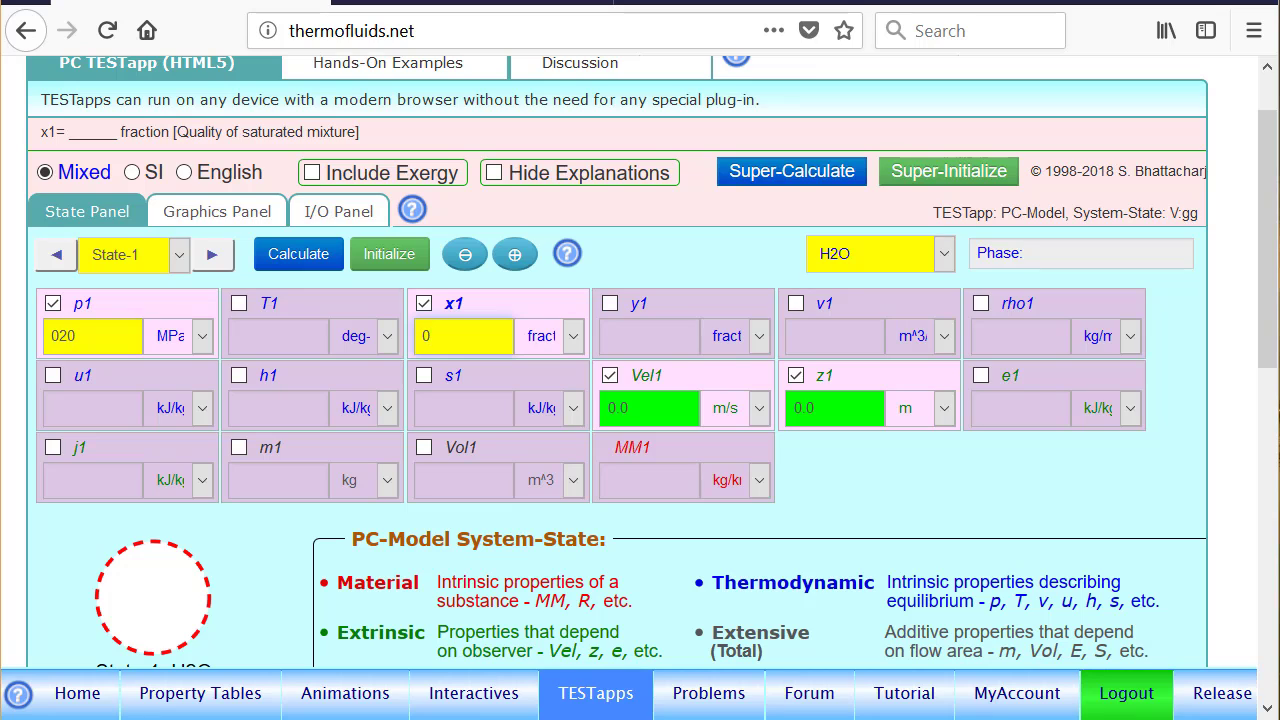
click(310, 257)
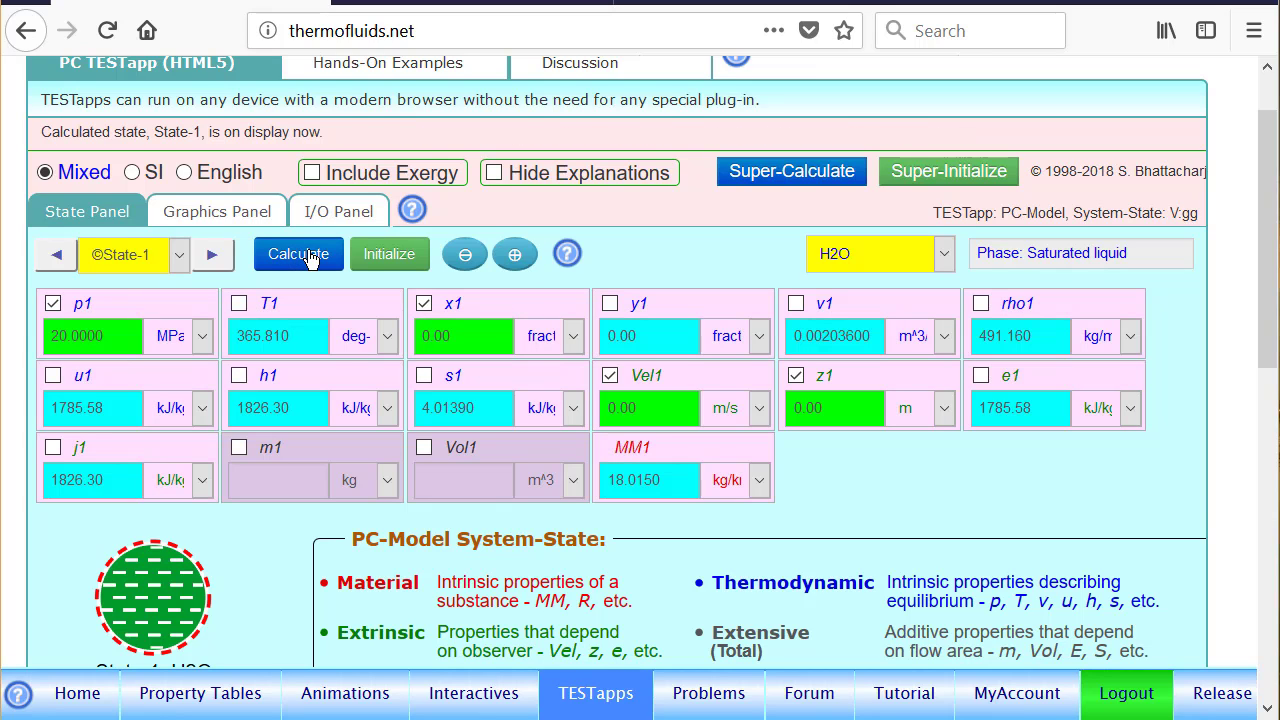
- Define State-2 with pressure p2 as =p1 and quality x2 as 1, and calculate it
click(212, 254)
click(120, 308)
text(0)
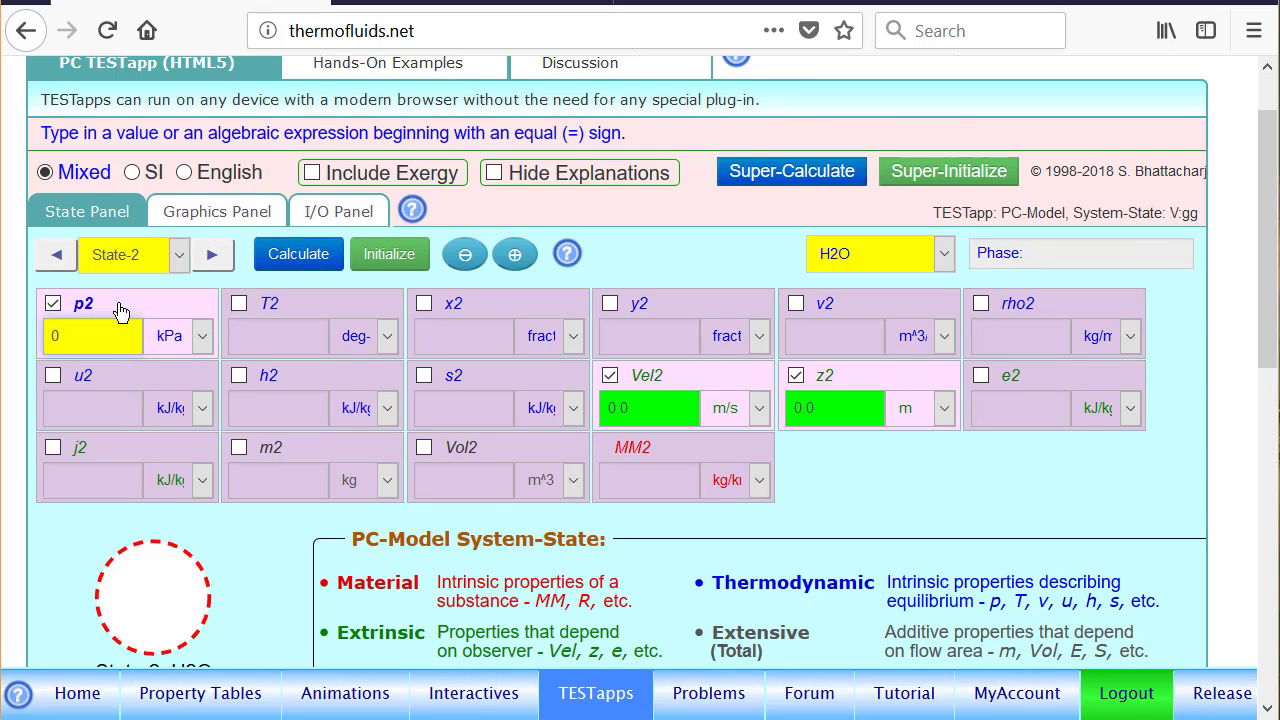
text(=p1)
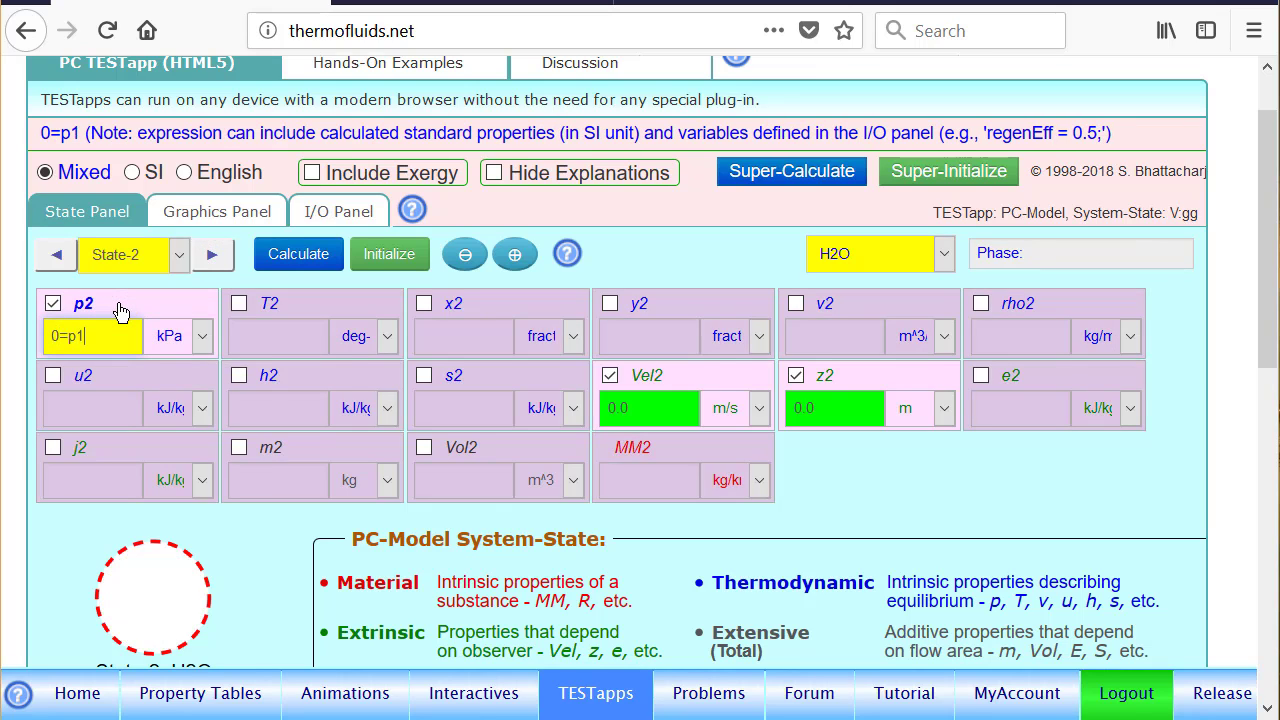
click(476, 312)
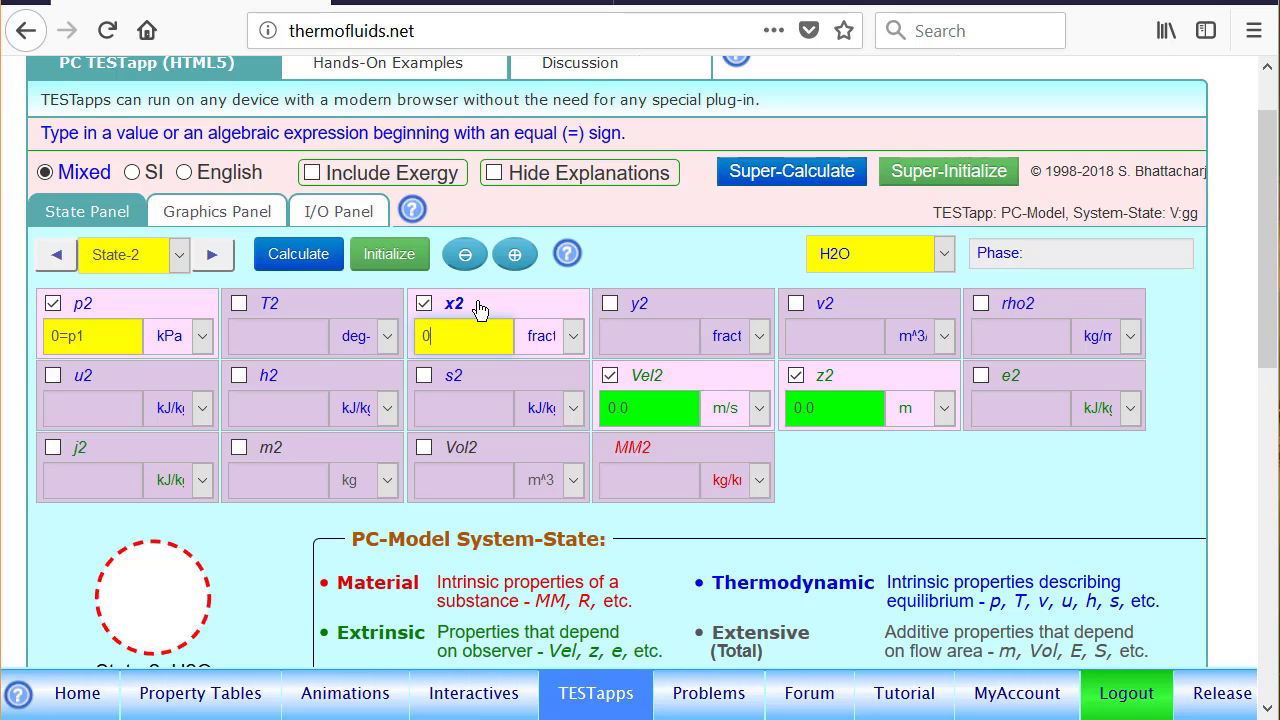
text(01)
key(Return)
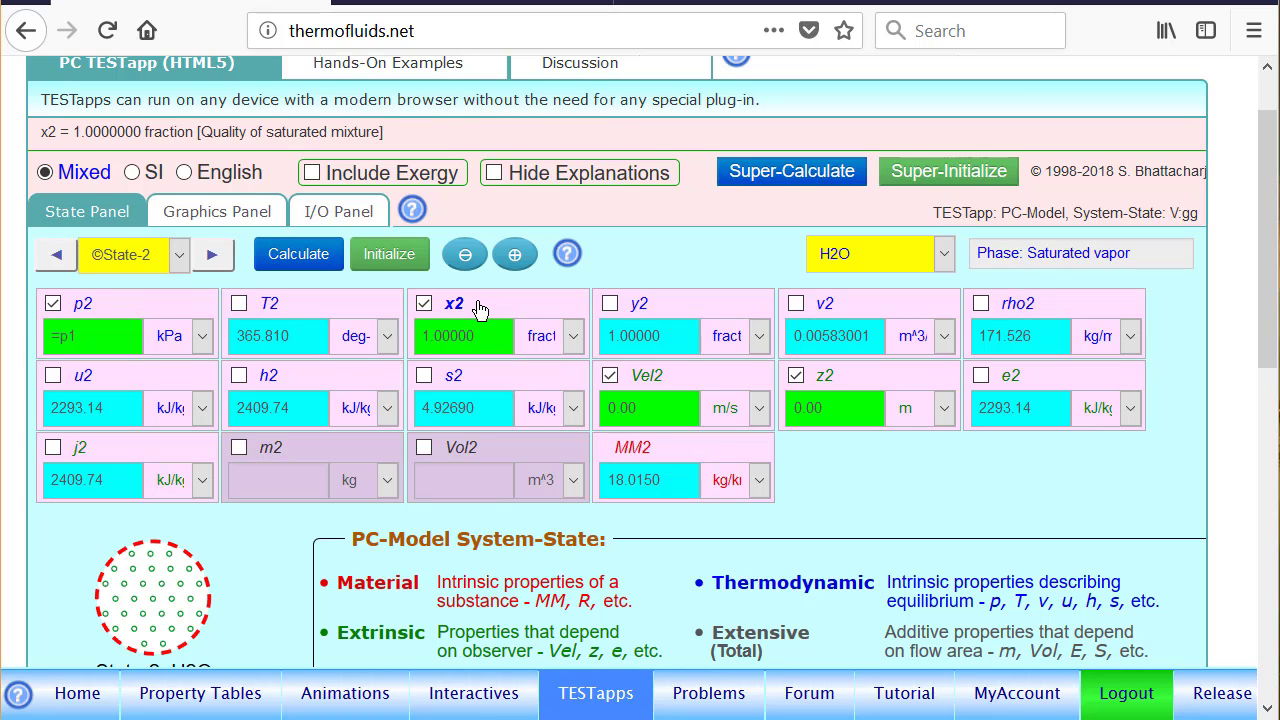
- Define State-3 with pressure p3 as =p1 and temperature T3 as =T2+100, and calculate it
click(210, 254)
click(116, 313)
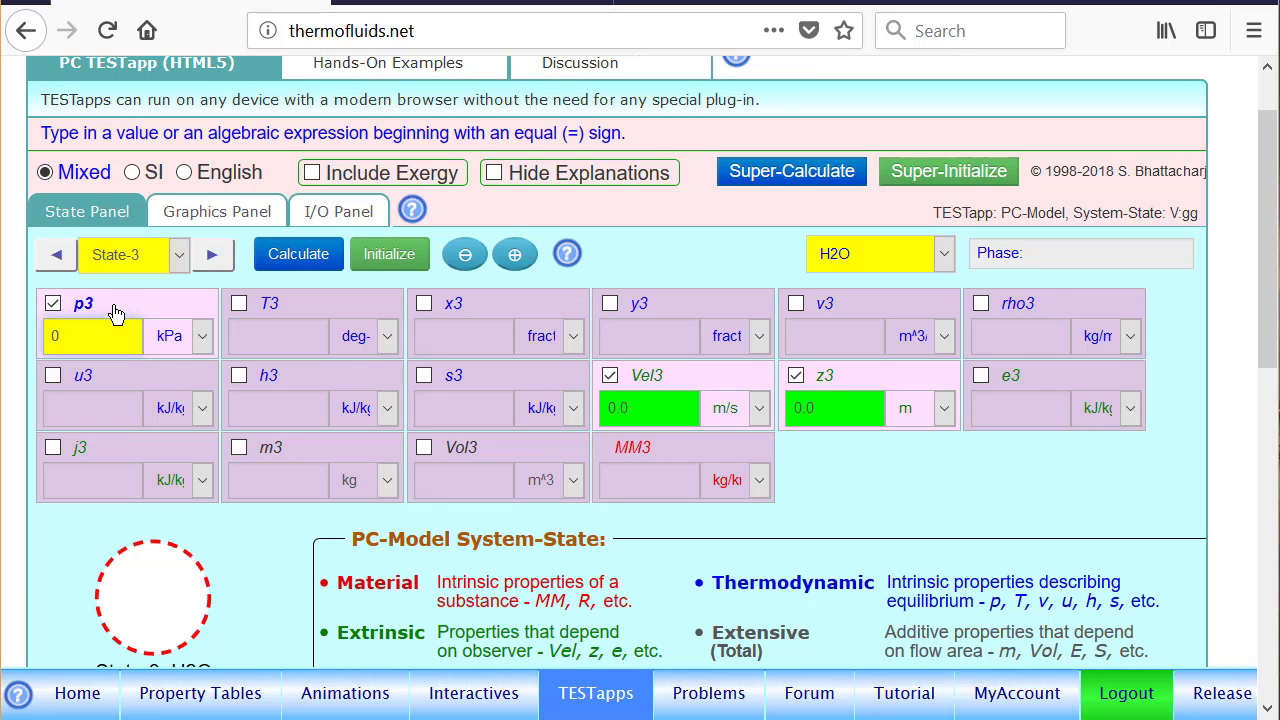
text(=p1)
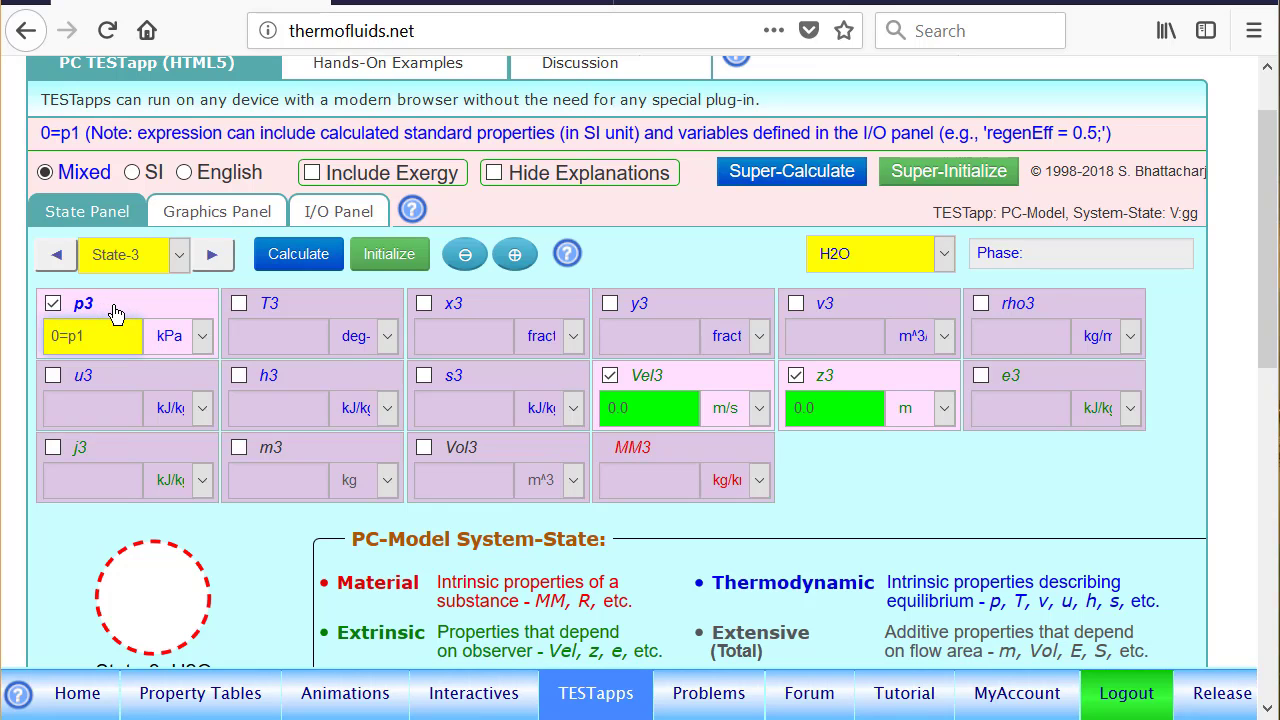
click(305, 317)
text(=)
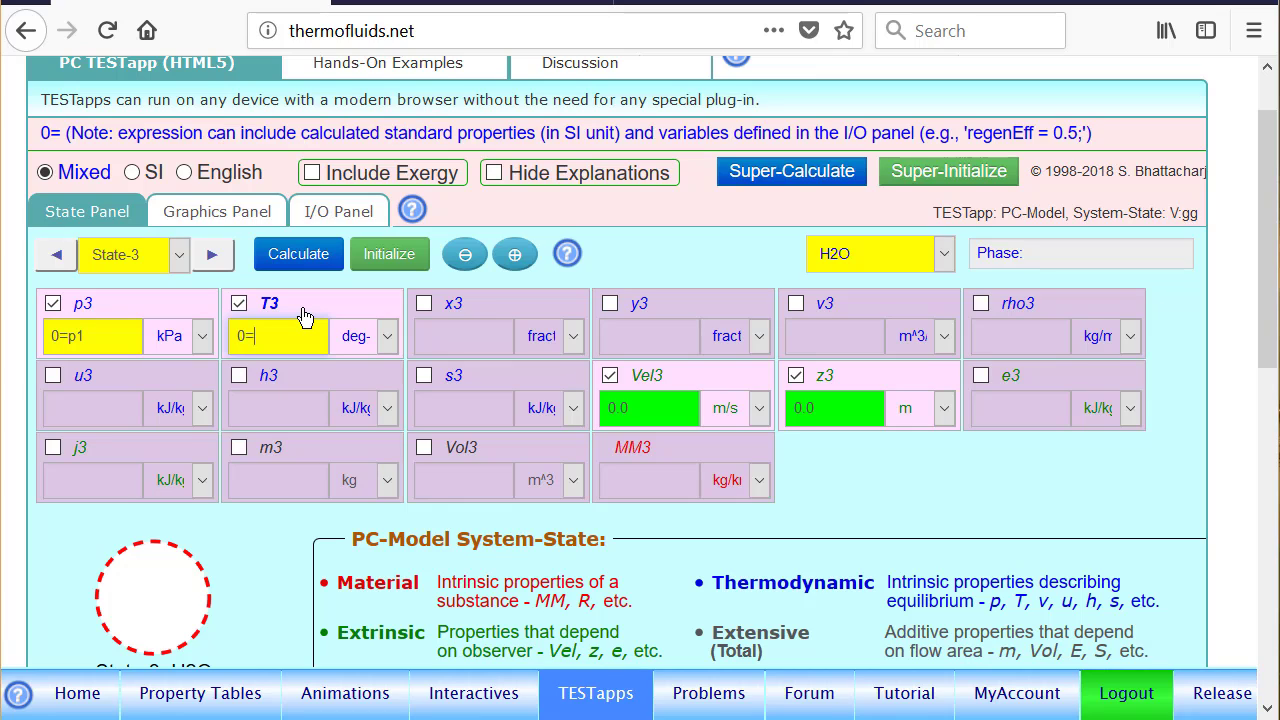
text(T1)
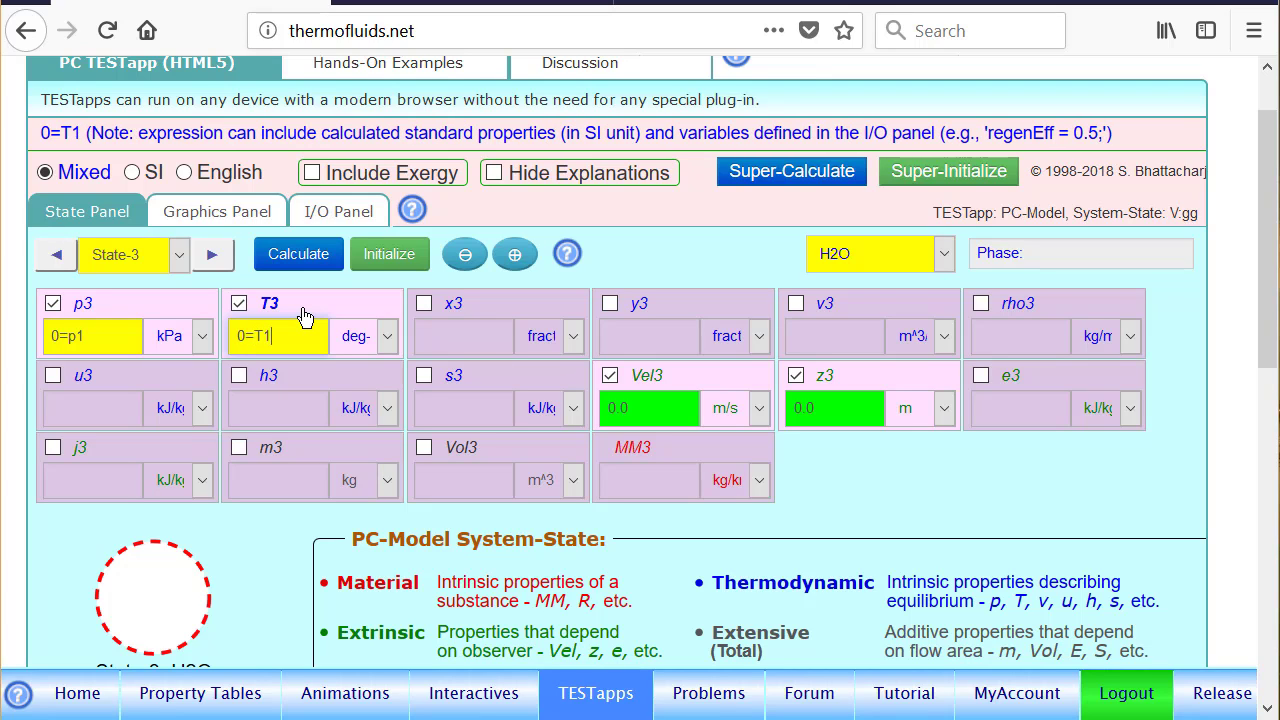
key(BackSpace)
text(2+)
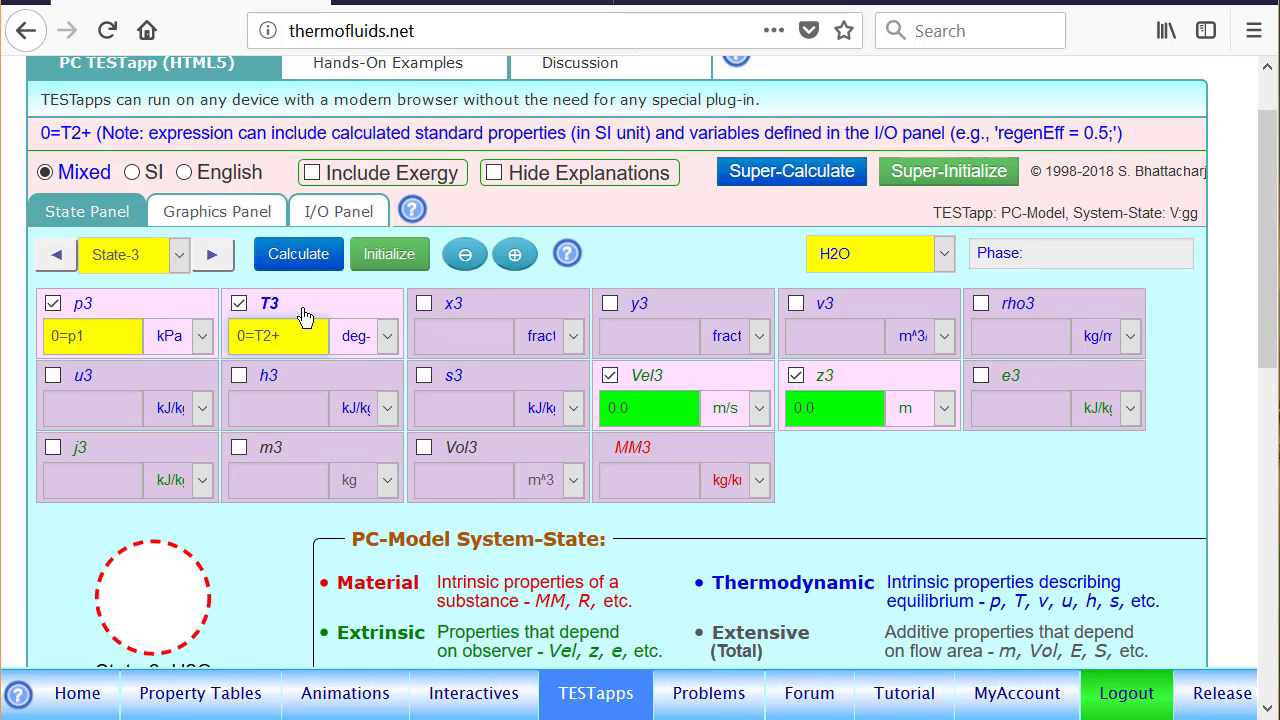
text(100)
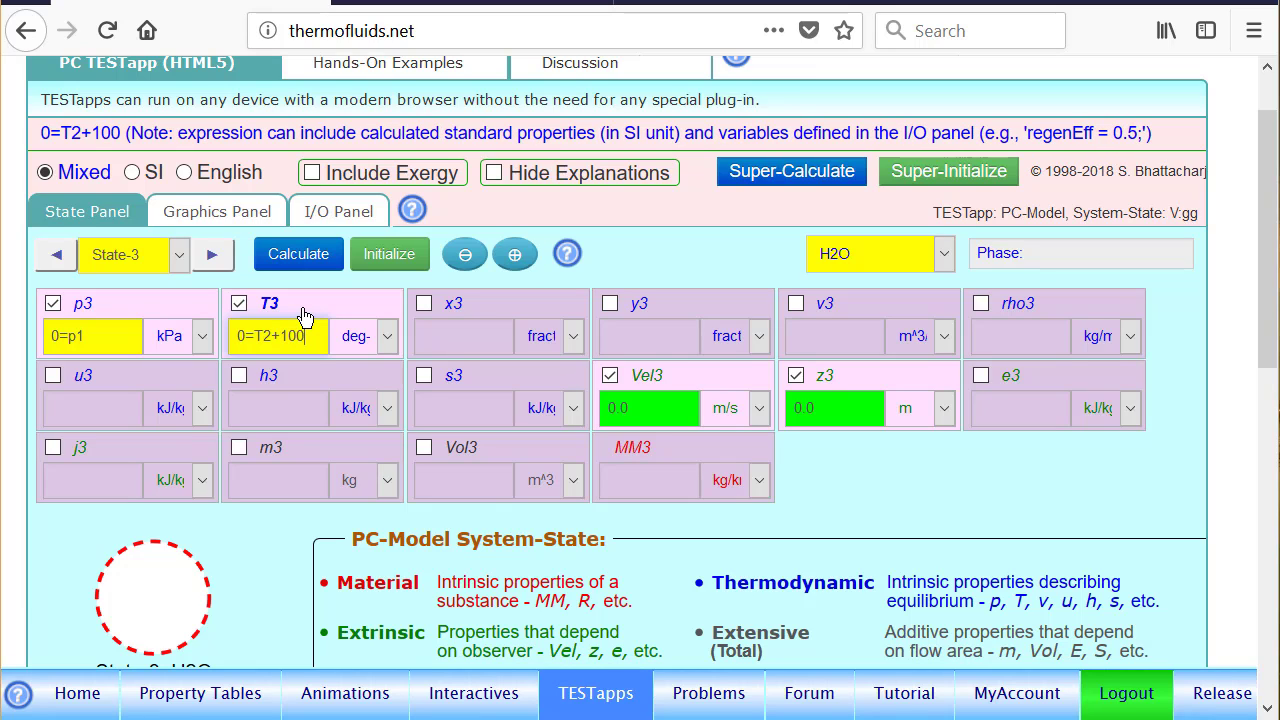
key(Return)
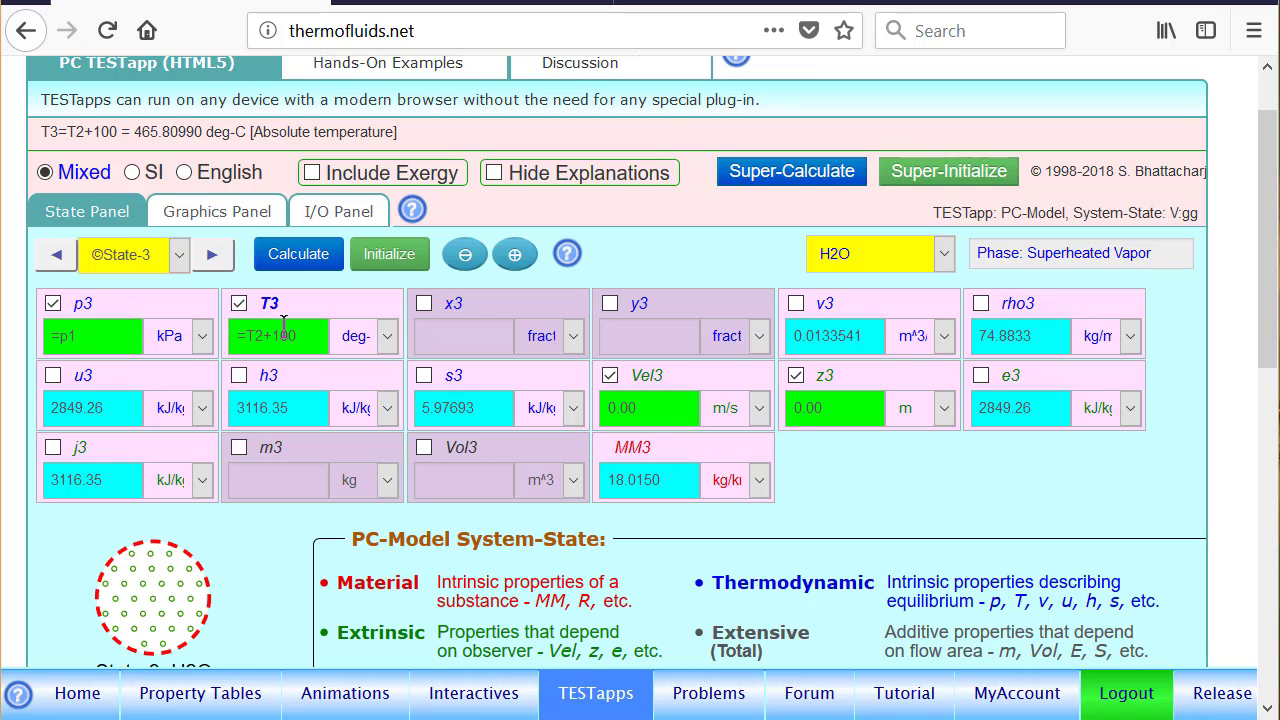
- Define State-4 with pressure p4 as =p1 and temperature T4 as =T1-20, and calculate it
scroll(284, 325, down, 1)
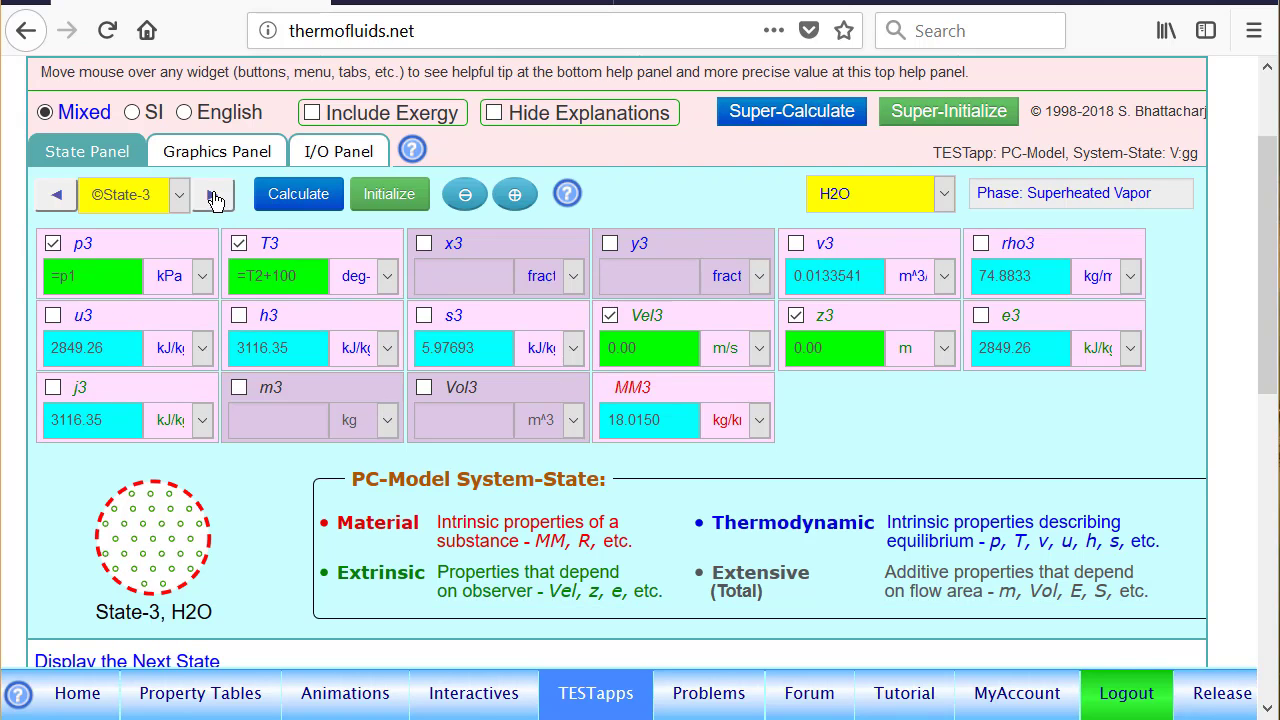
click(210, 194)
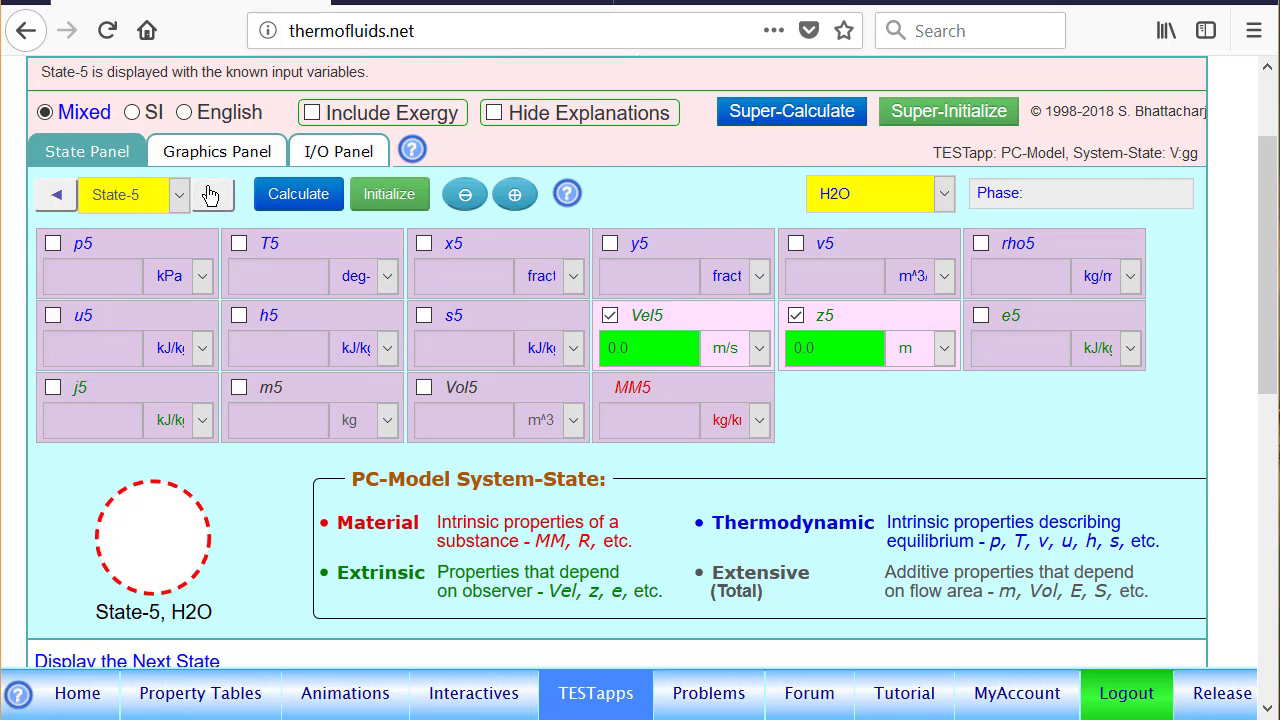
click(56, 194)
click(53, 243)
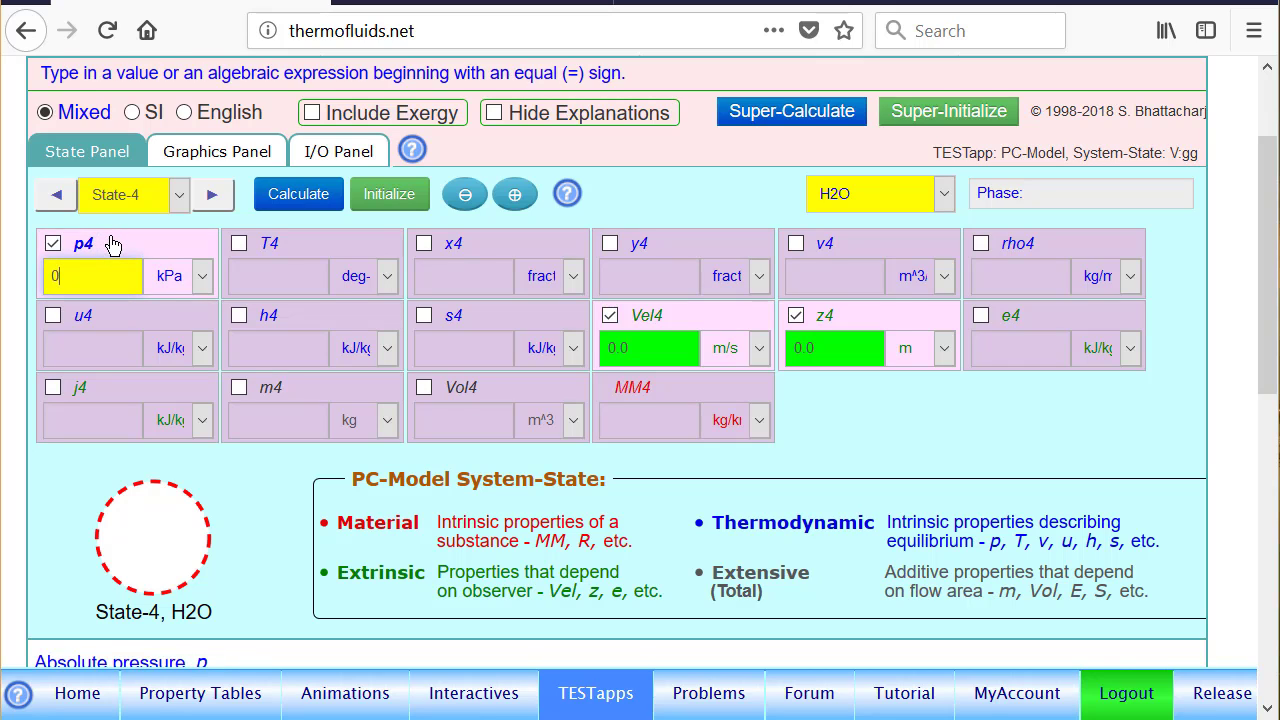
text(=p1)
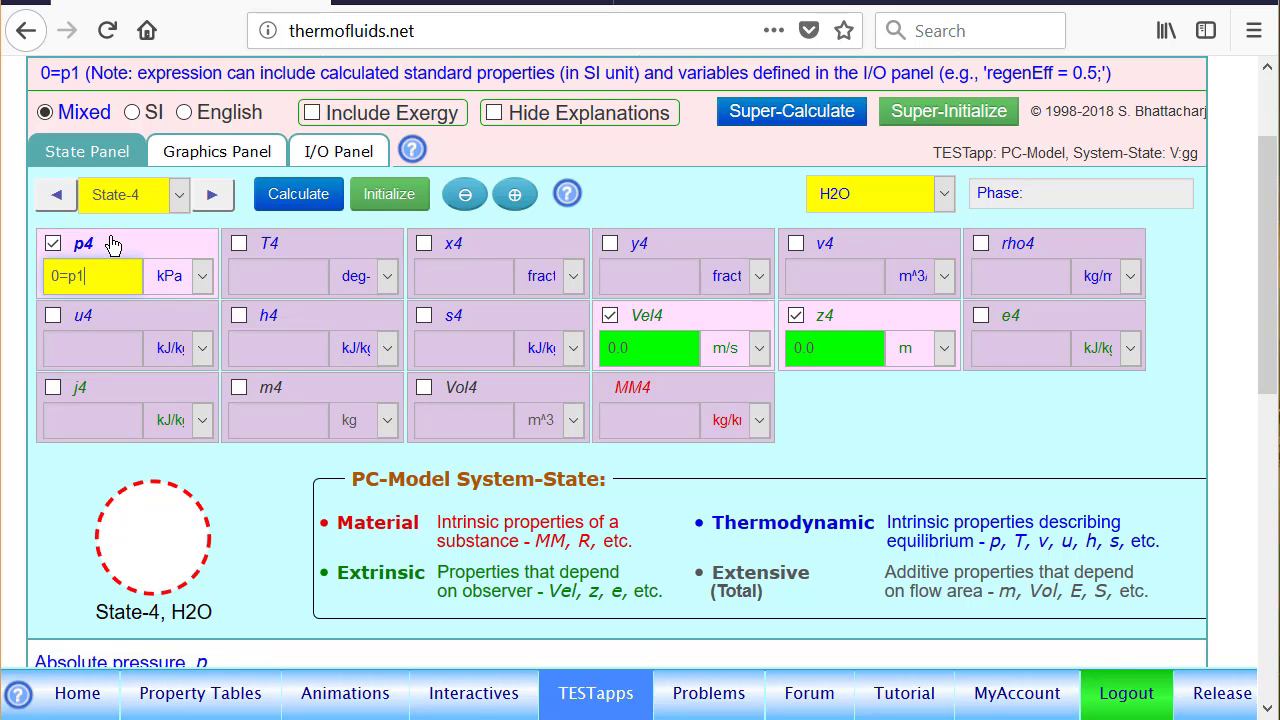
click(320, 248)
text(=)
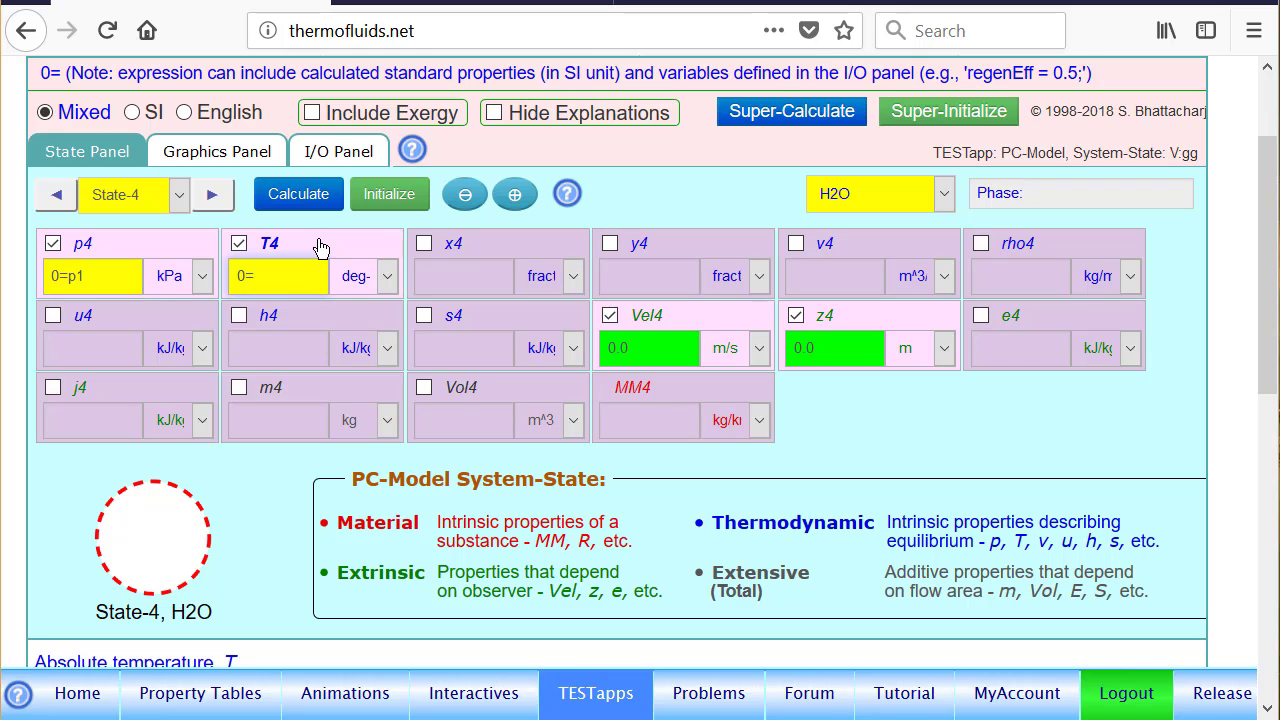
text(T1-20)
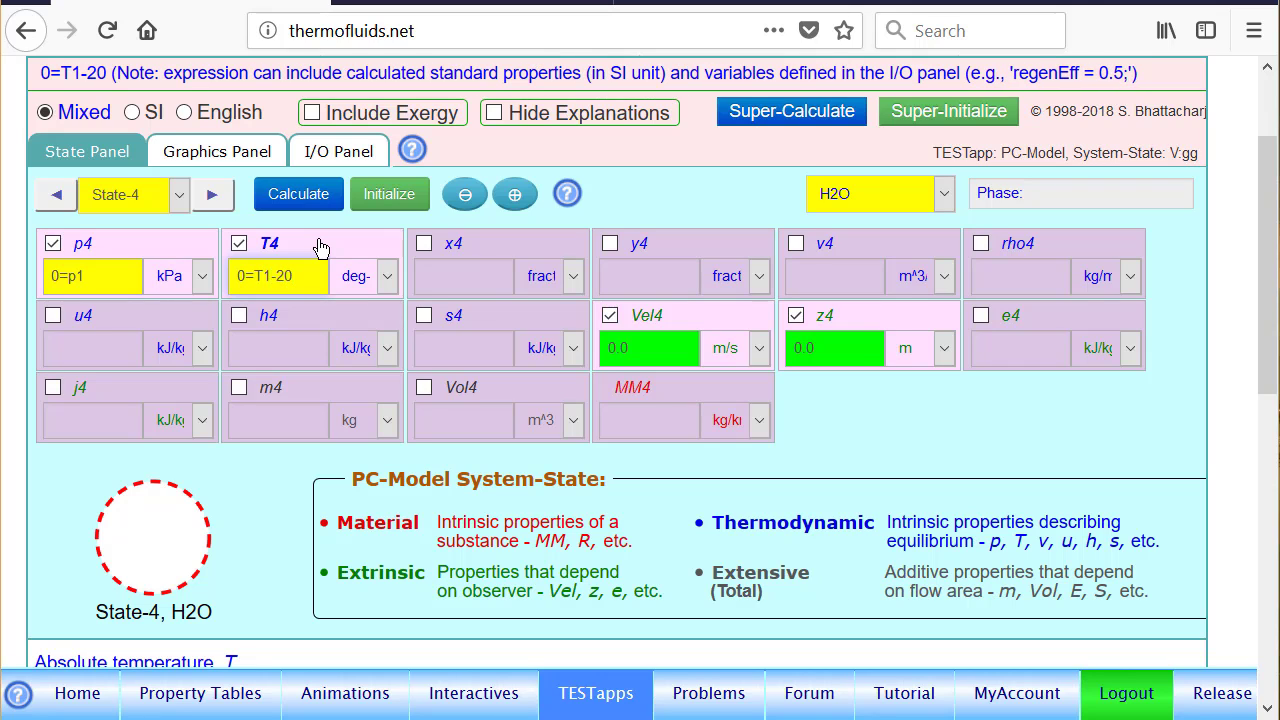
key(Return)
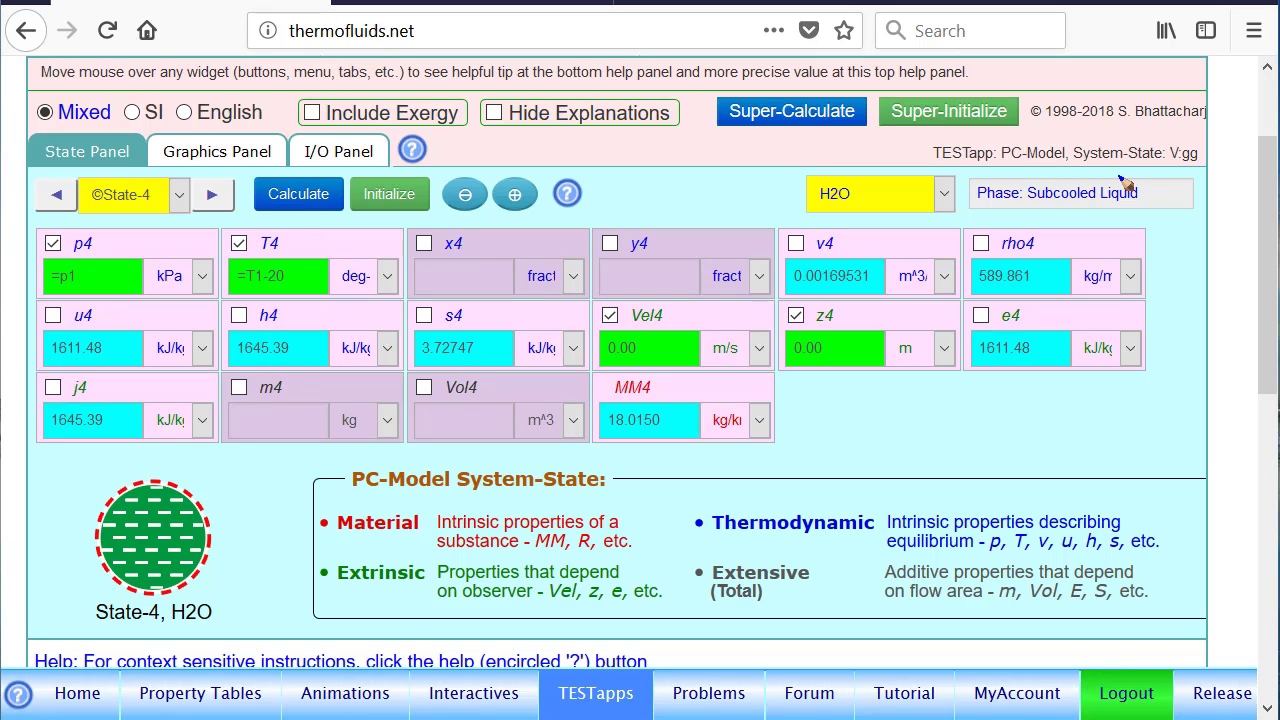
mouse_move(1125, 168)
mouse_down()
mouse_move(975, 178)
mouse_move(1142, 230)
mouse_move(1055, 170)
mouse_up()
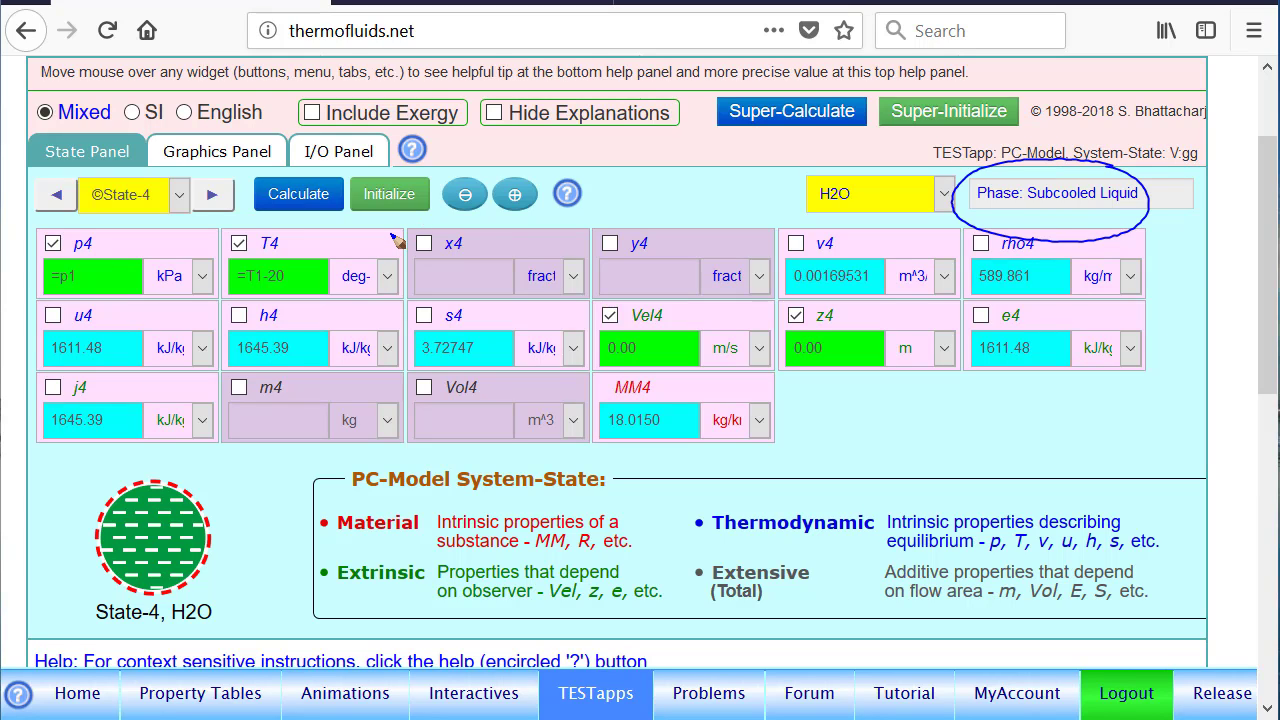
key(Escape)
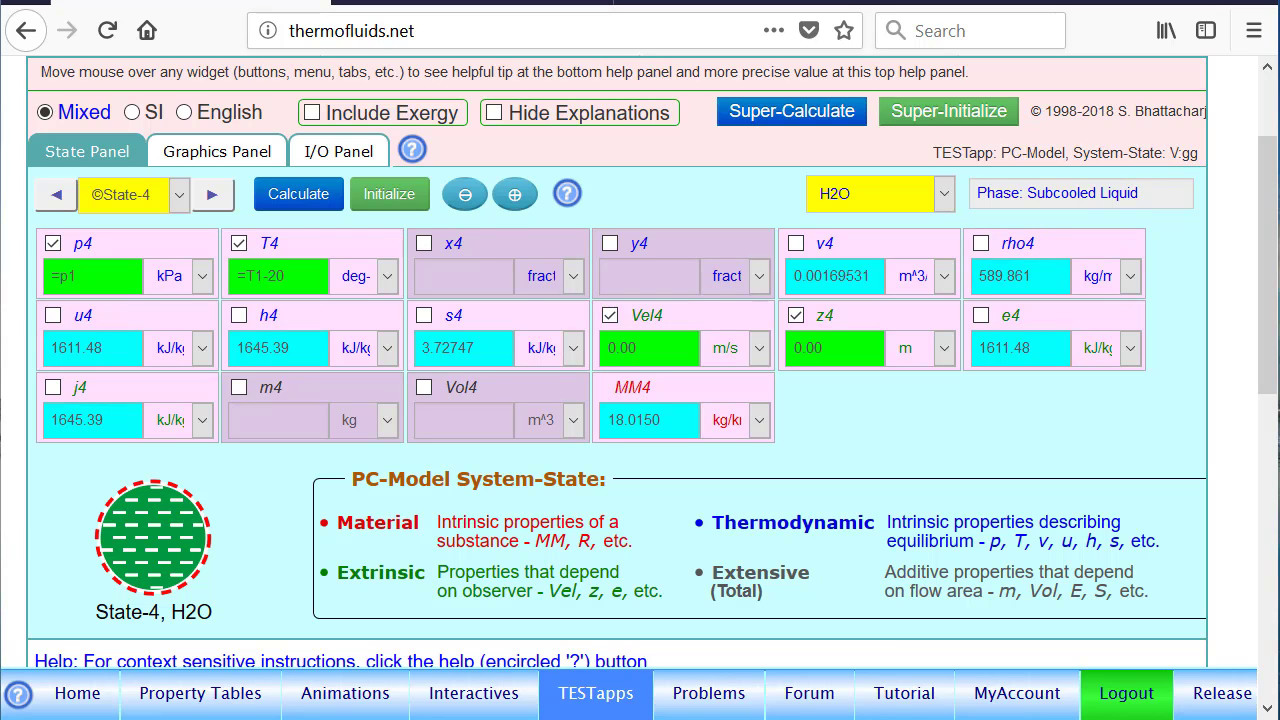
- Show the calculated states on the T-s diagram and examine where State-4 lies relative to the saturation curve
click(228, 165)
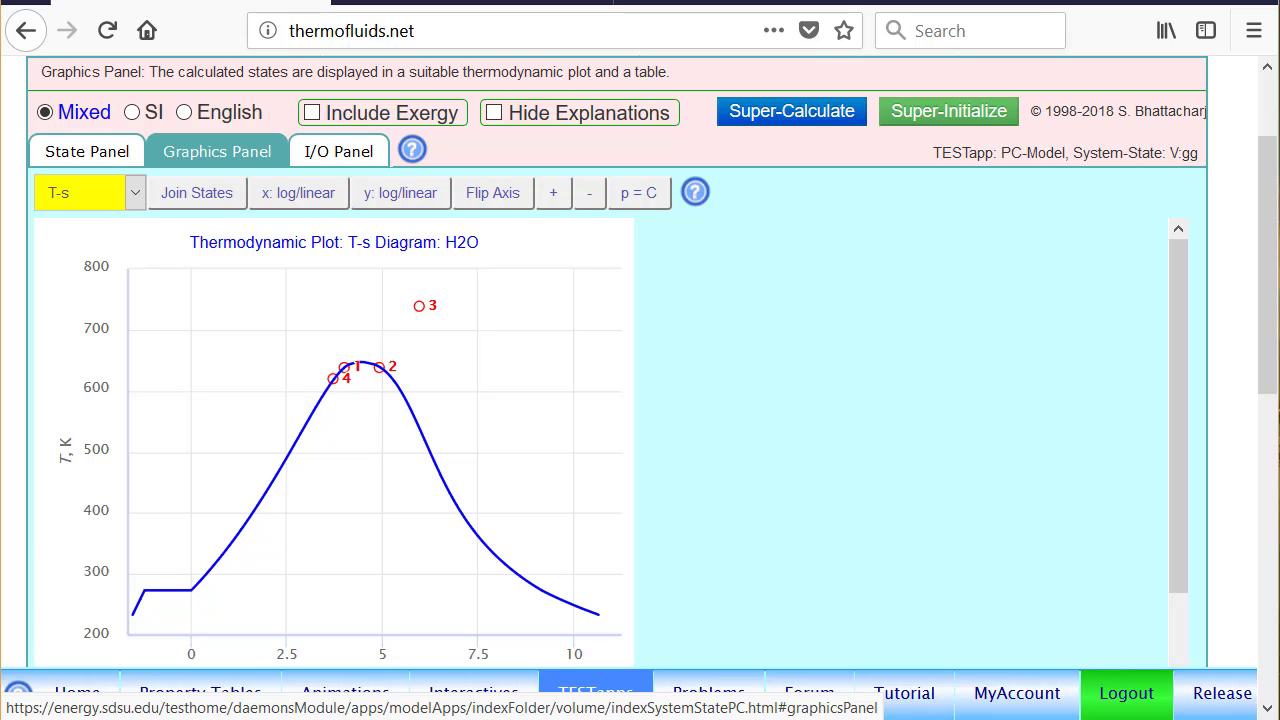
mouse_move(334, 381)
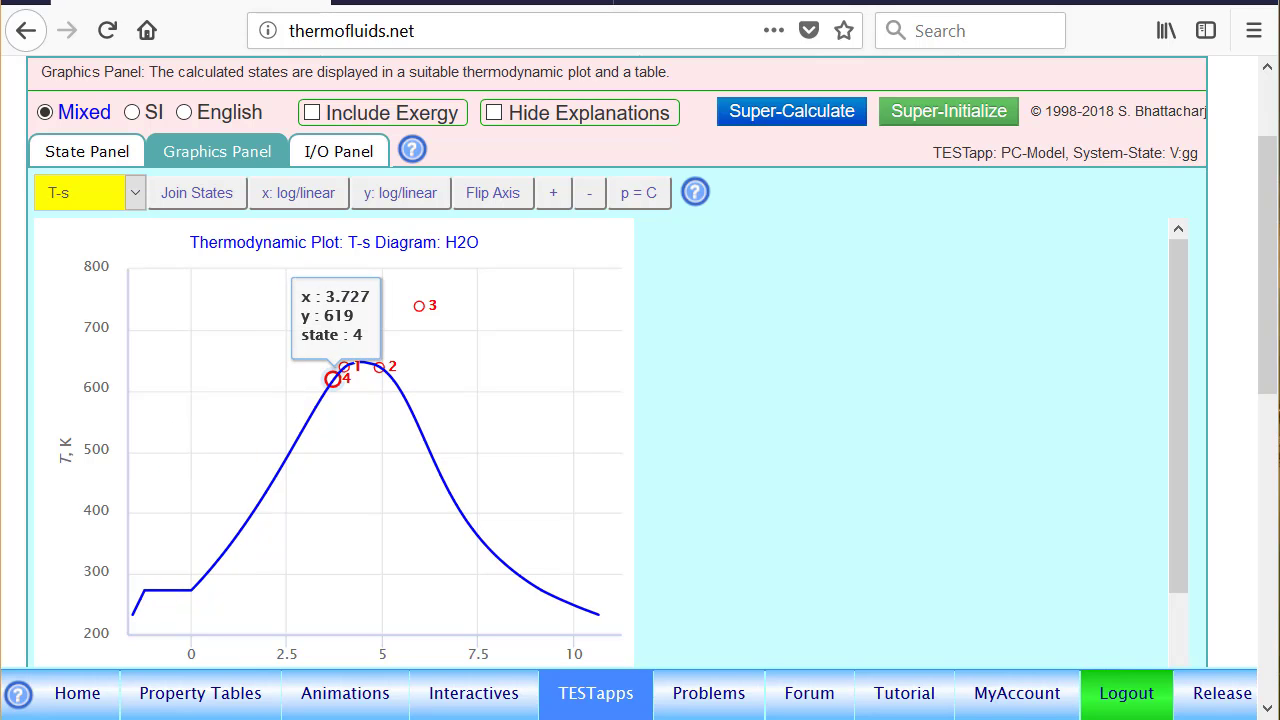
scroll(194, 422, up, 1)
scroll(214, 409, down, 1)
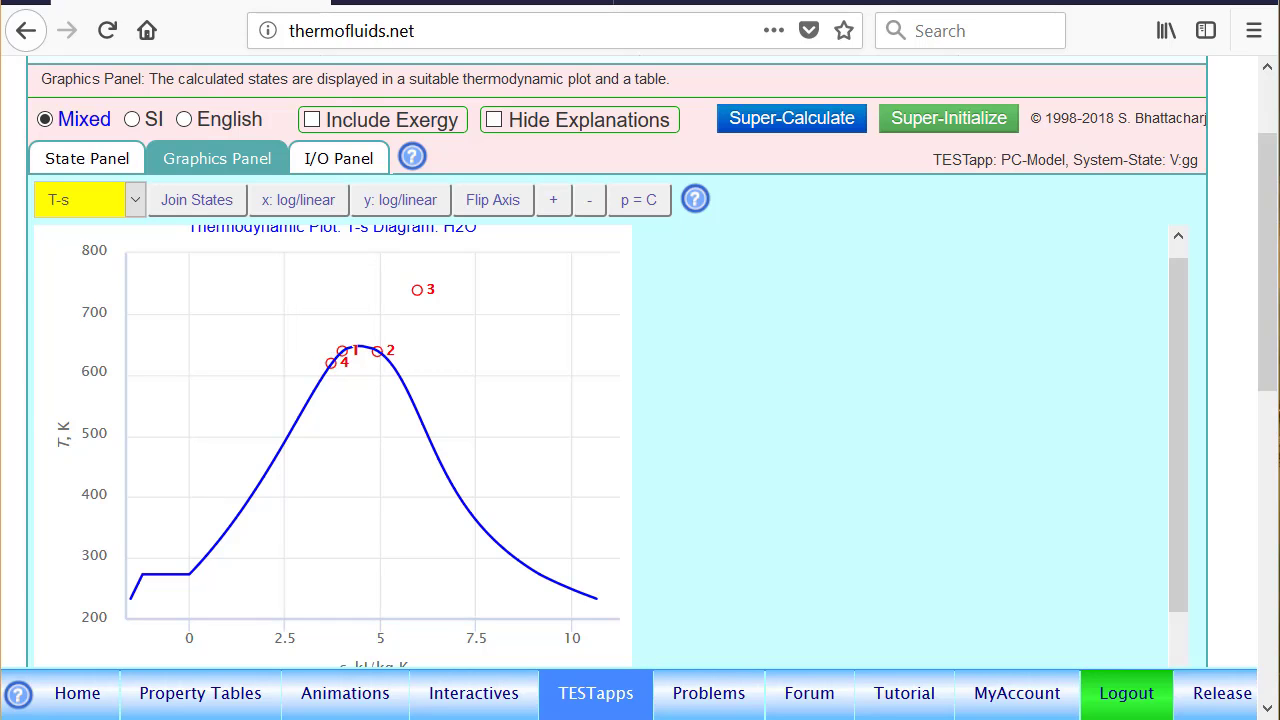
scroll(1247, 369, down, 1)
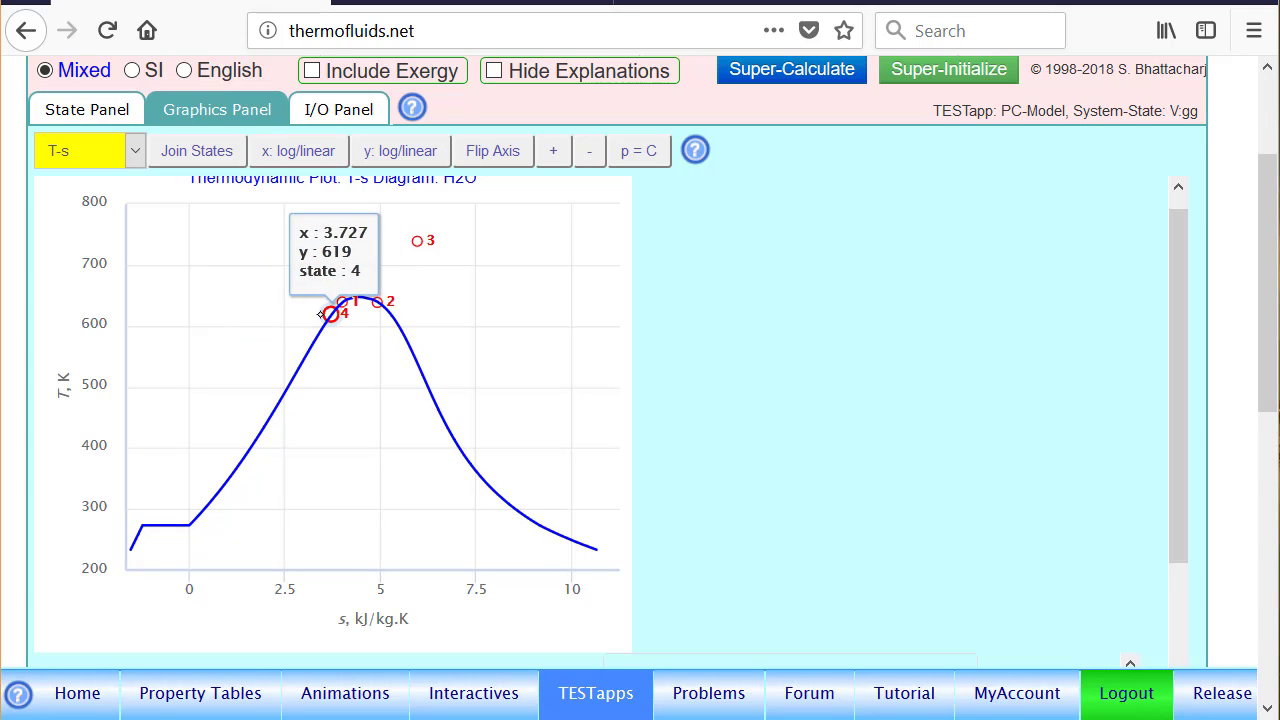
mouse_move(345, 316)
mouse_move(249, 447)
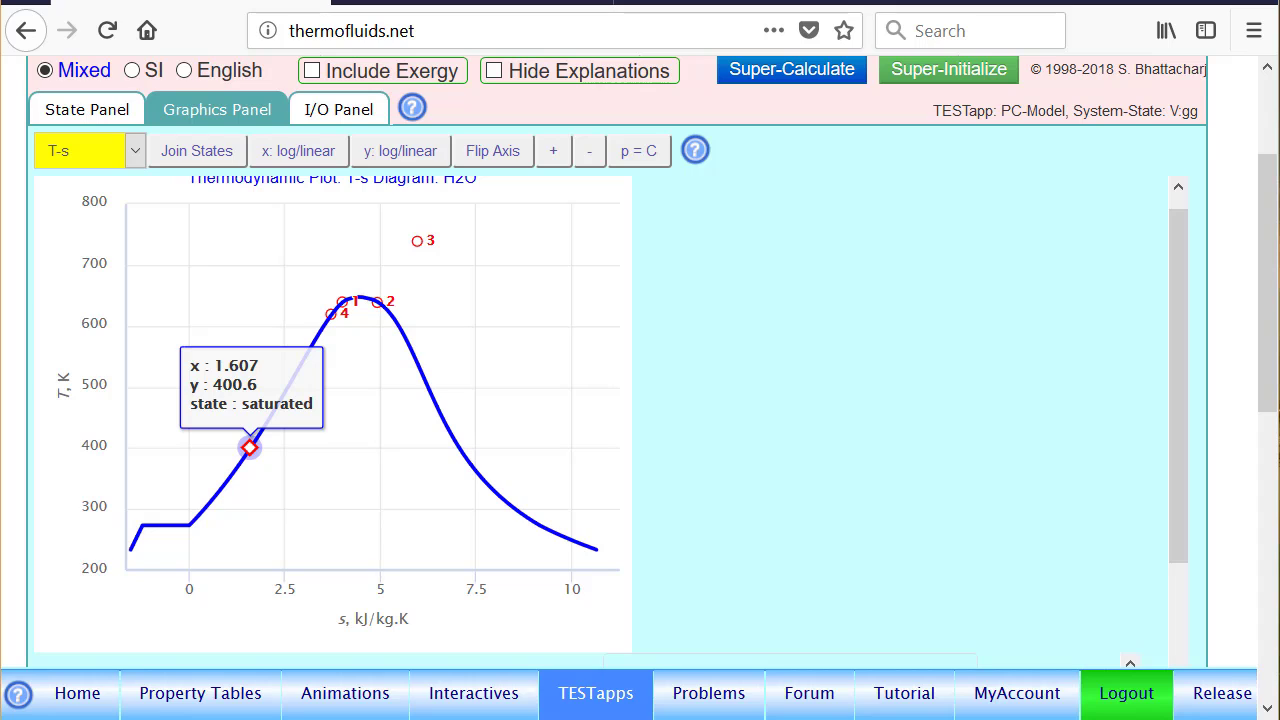
- View the calculated states on the p-h diagram and return to the T-s diagram
click(90, 150)
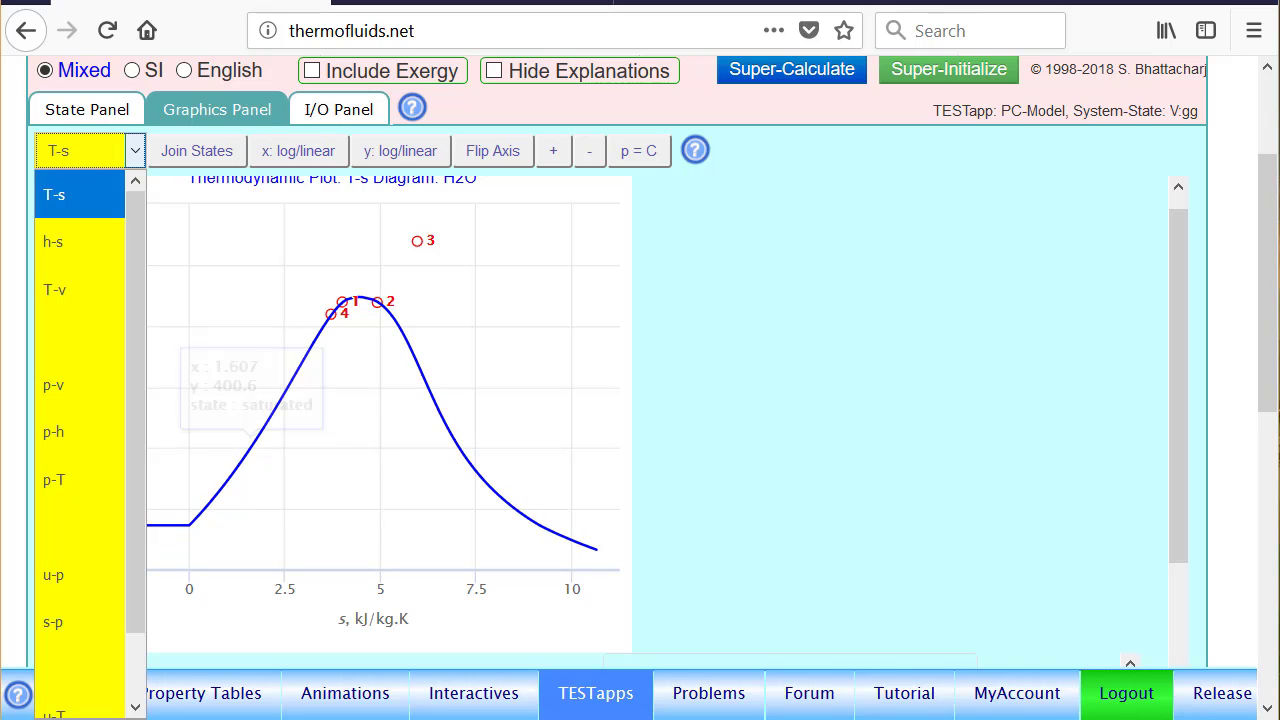
click(80, 431)
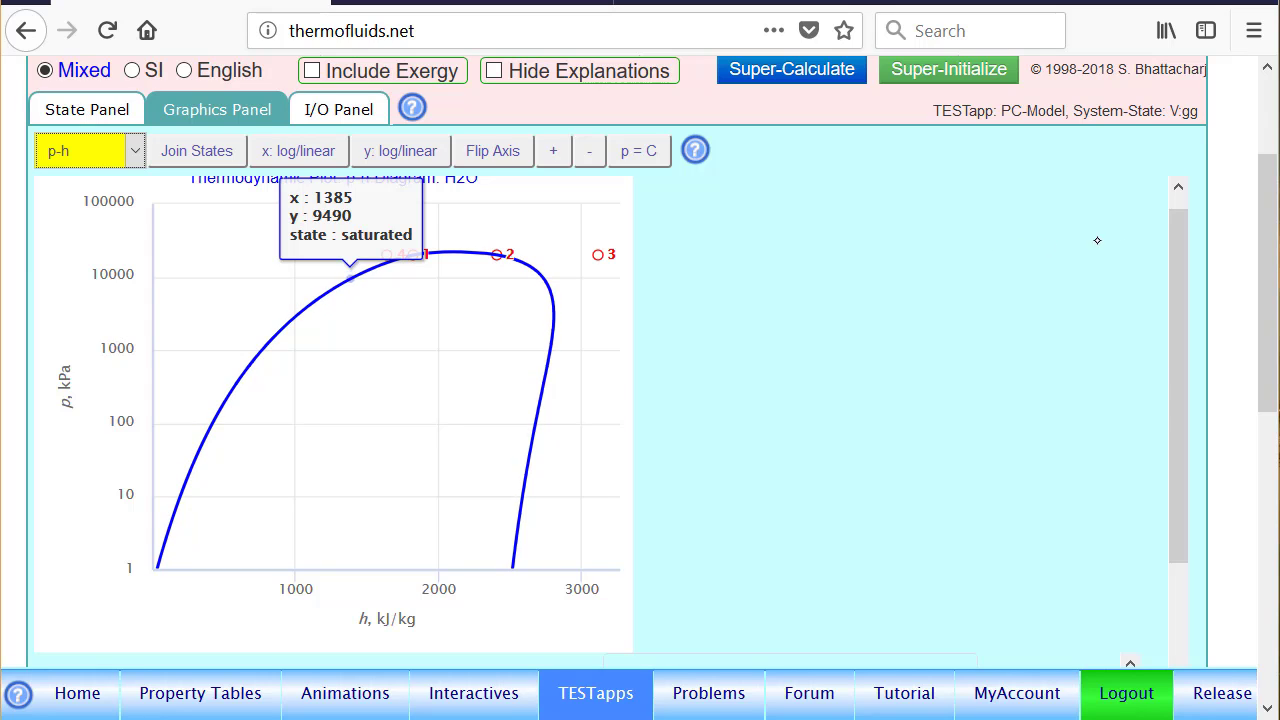
click(116, 154)
click(78, 193)
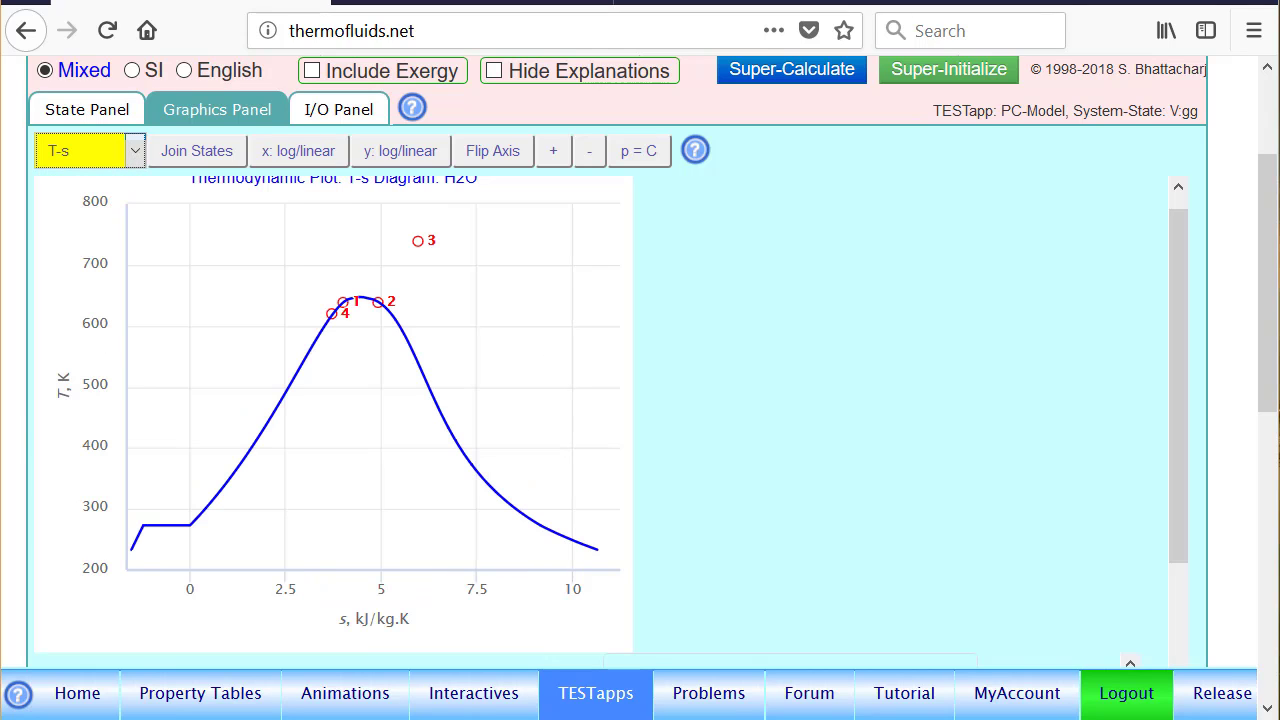
- Zoom in on State-4 in the T-s diagram to examine its offset from the saturation curve, and compare it with the sketch in the PowerPoint slide
mouse_move(277, 334)
drag(290, 289, 433, 337)
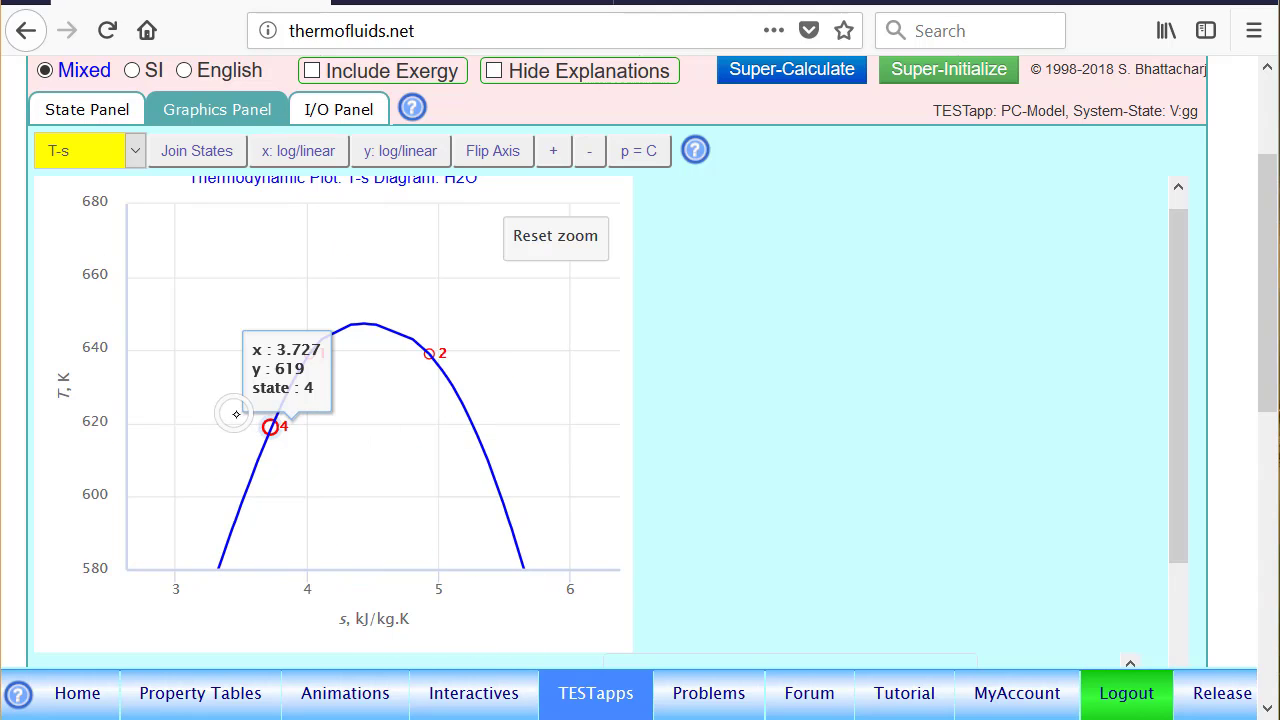
drag(235, 407, 319, 443)
drag(289, 371, 423, 397)
drag(274, 370, 427, 399)
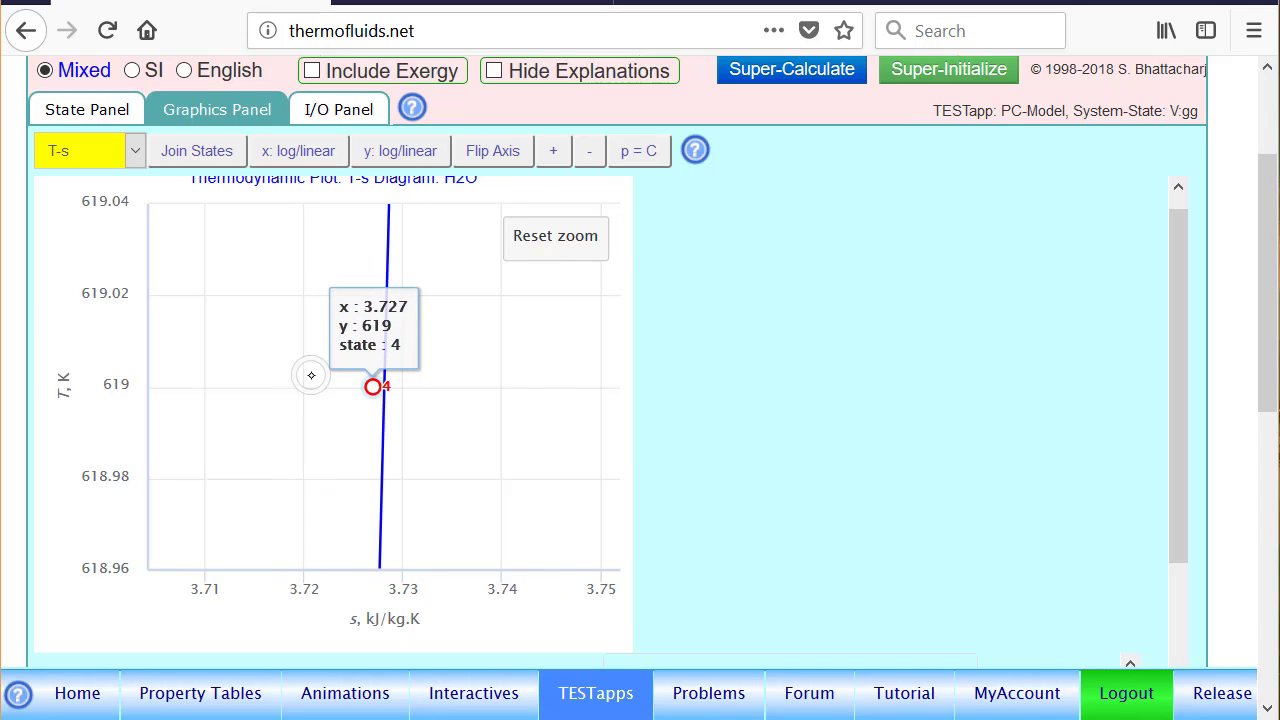
drag(285, 348, 440, 402)
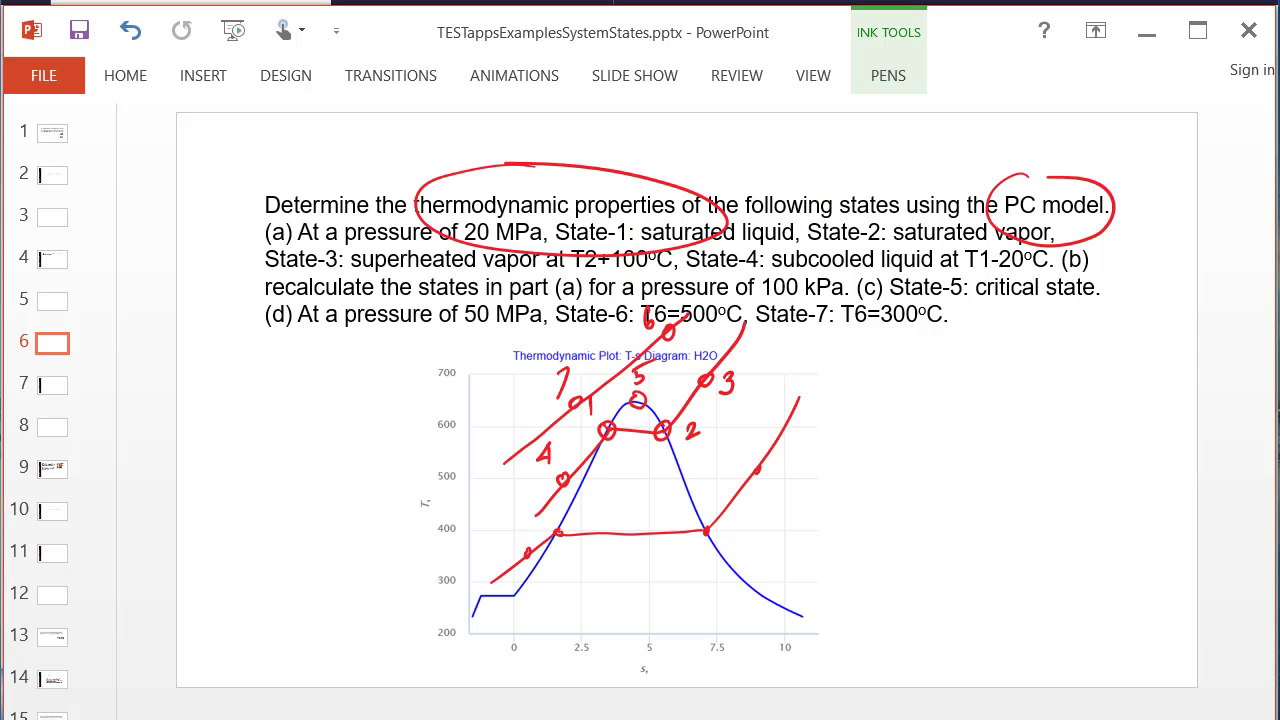
click(518, 547)
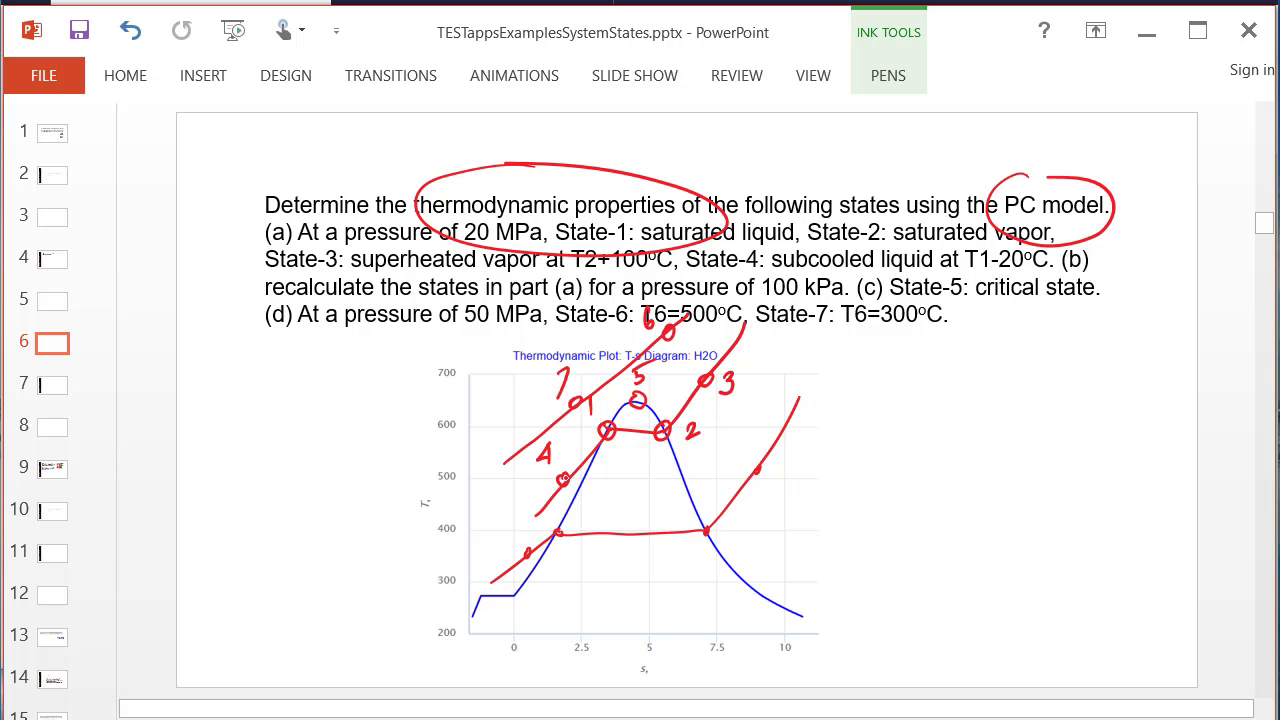
click(559, 459)
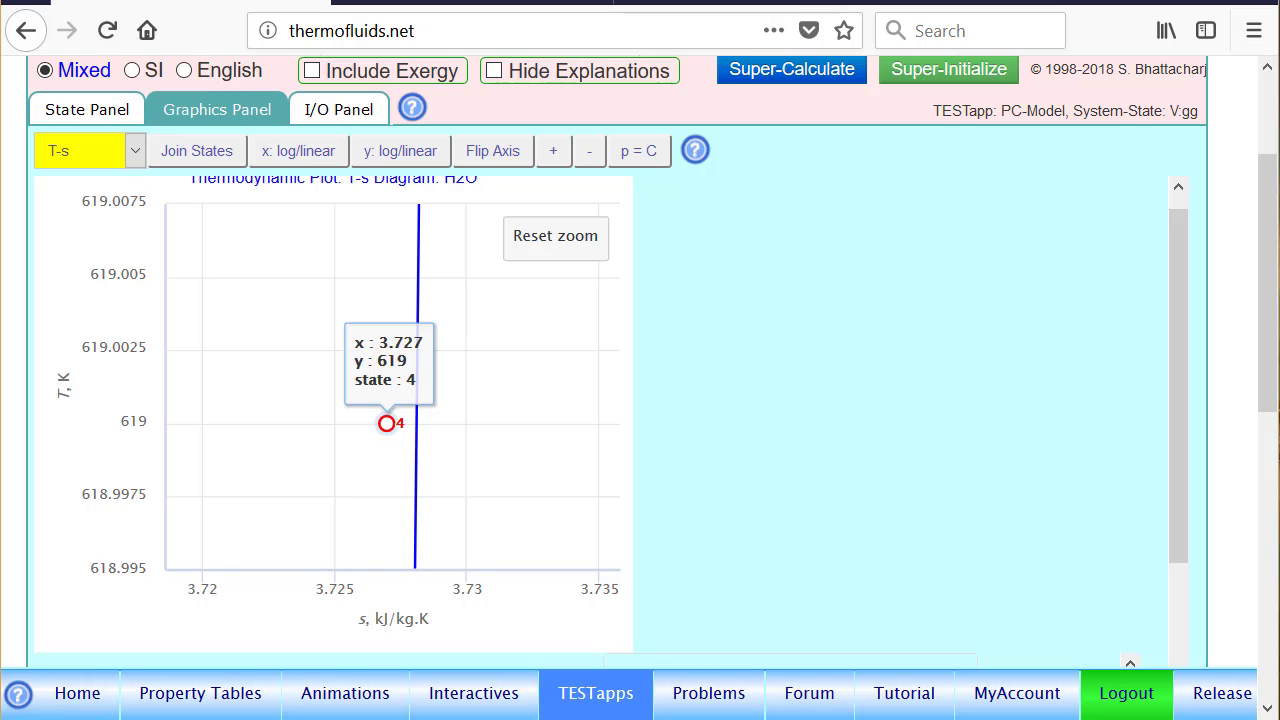
- Set State-1's pressure p1 to 100 kPa and calculate the state
click(87, 109)
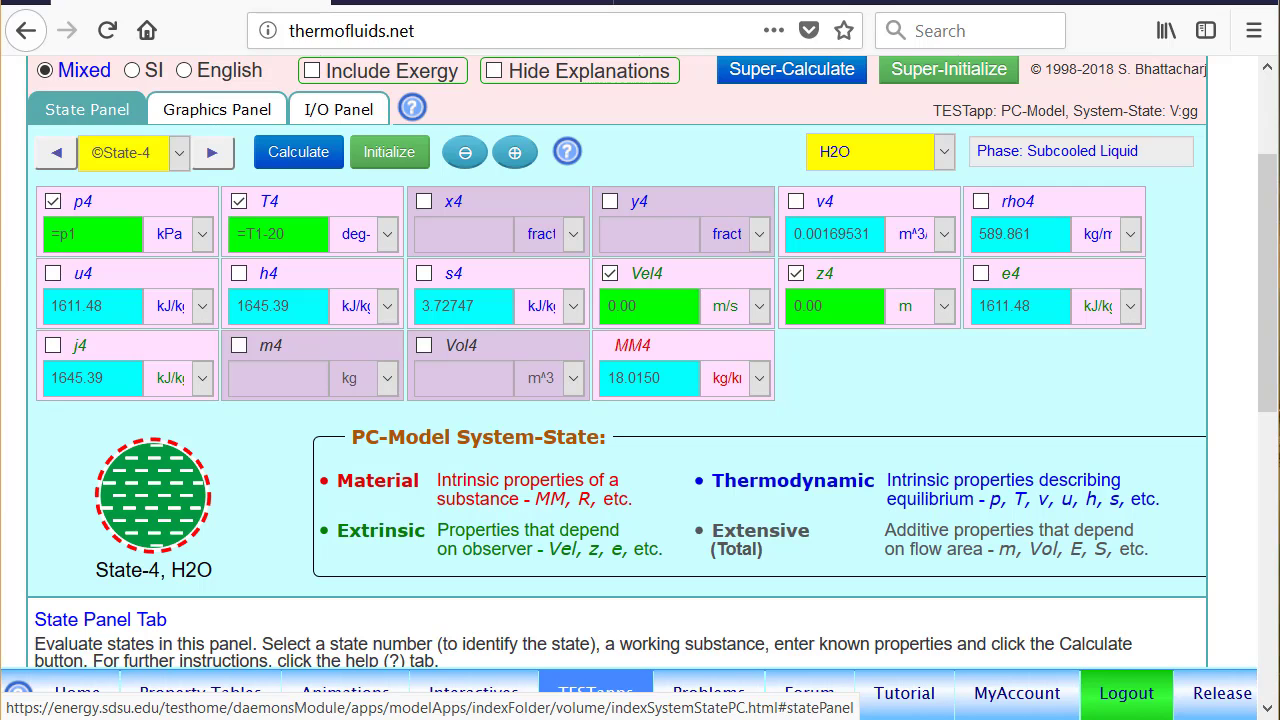
click(56, 156)
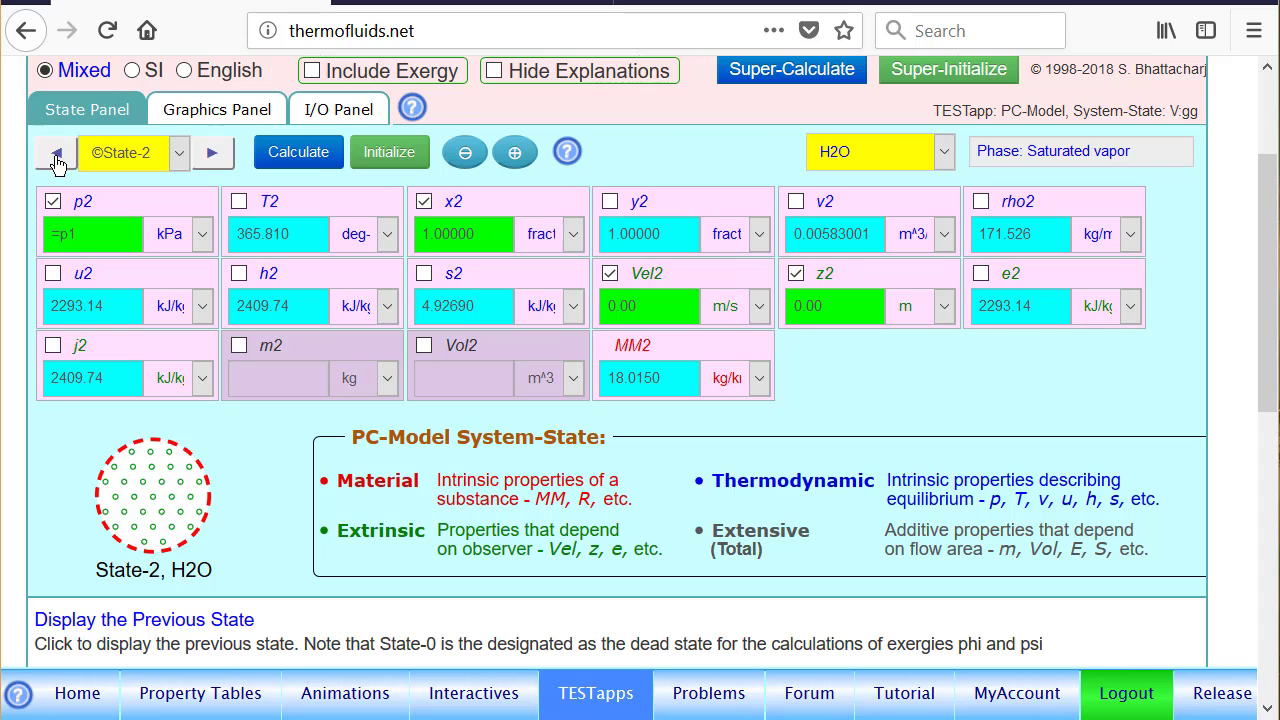
click(56, 156)
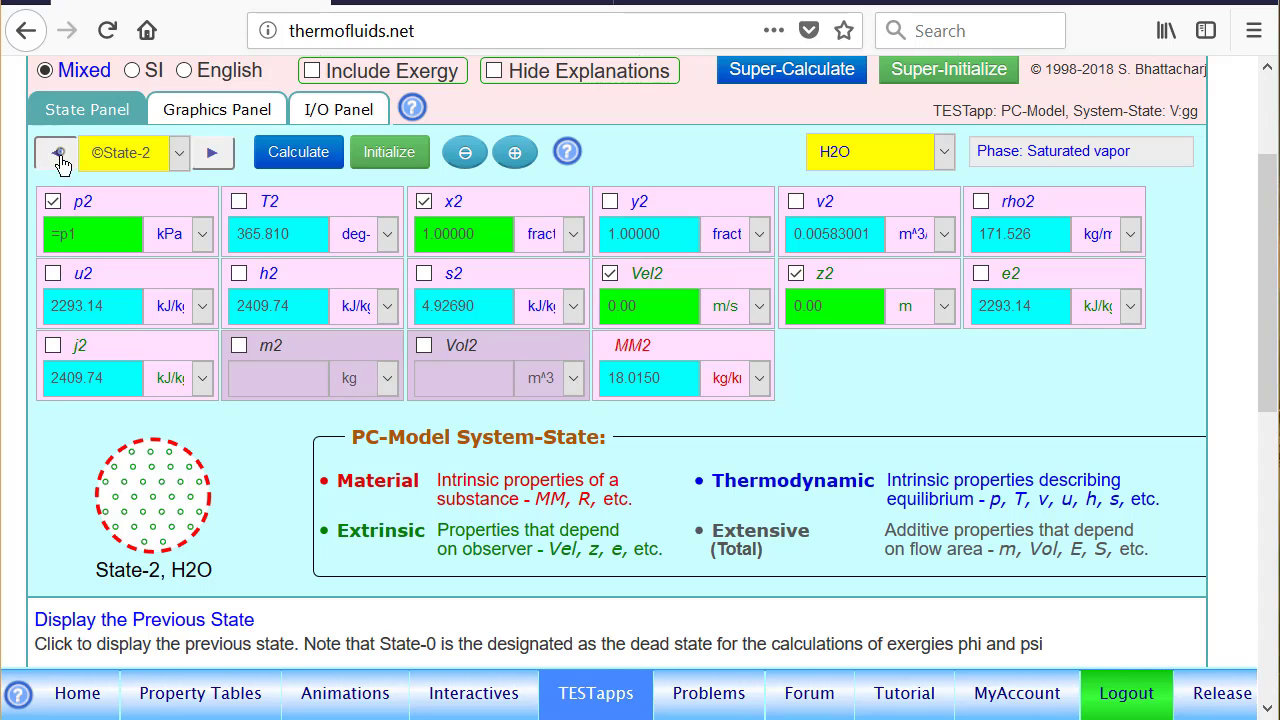
click(148, 203)
click(148, 203)
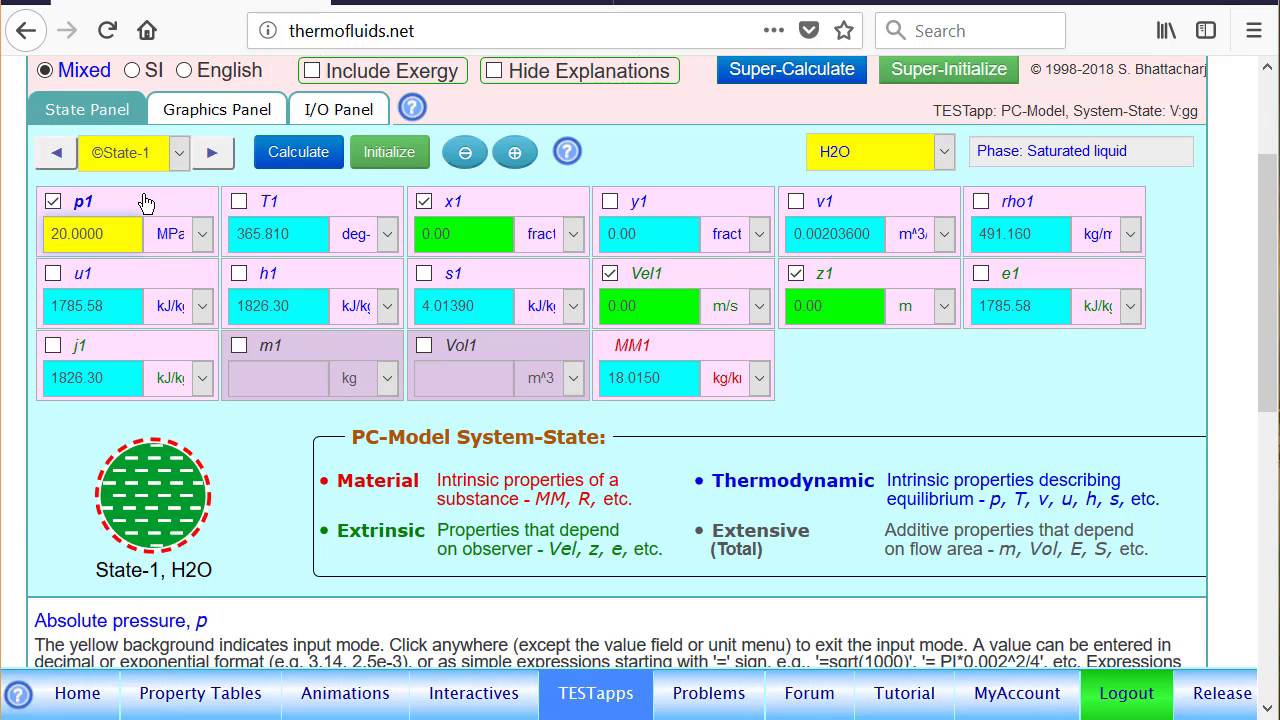
key(BackSpace)
key(BackSpace)
key(BackSpace)
key(BackSpace)
key(BackSpace)
key(BackSpace)
key(BackSpace)
text(100)
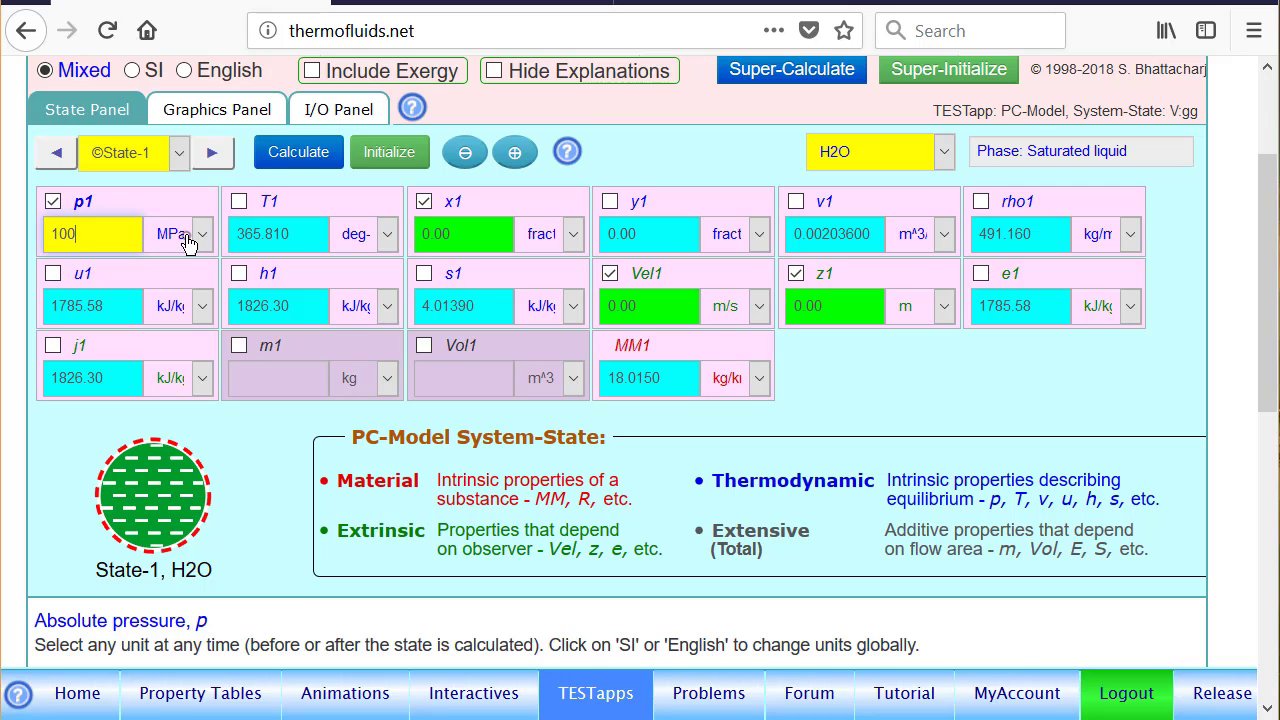
click(172, 234)
click(163, 277)
click(310, 153)
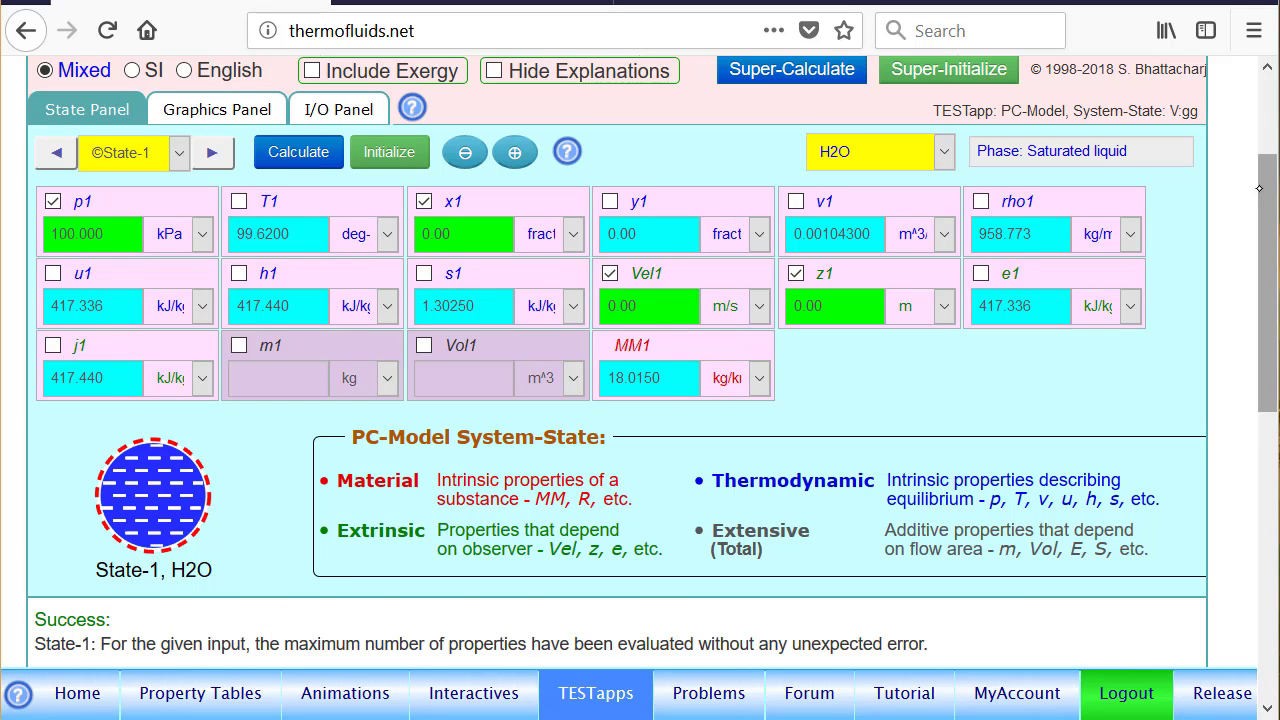
- Update all dependent states with Super-Calculate and examine State-2 and State-3 on the T-s diagram
scroll(600, 160, up, 1)
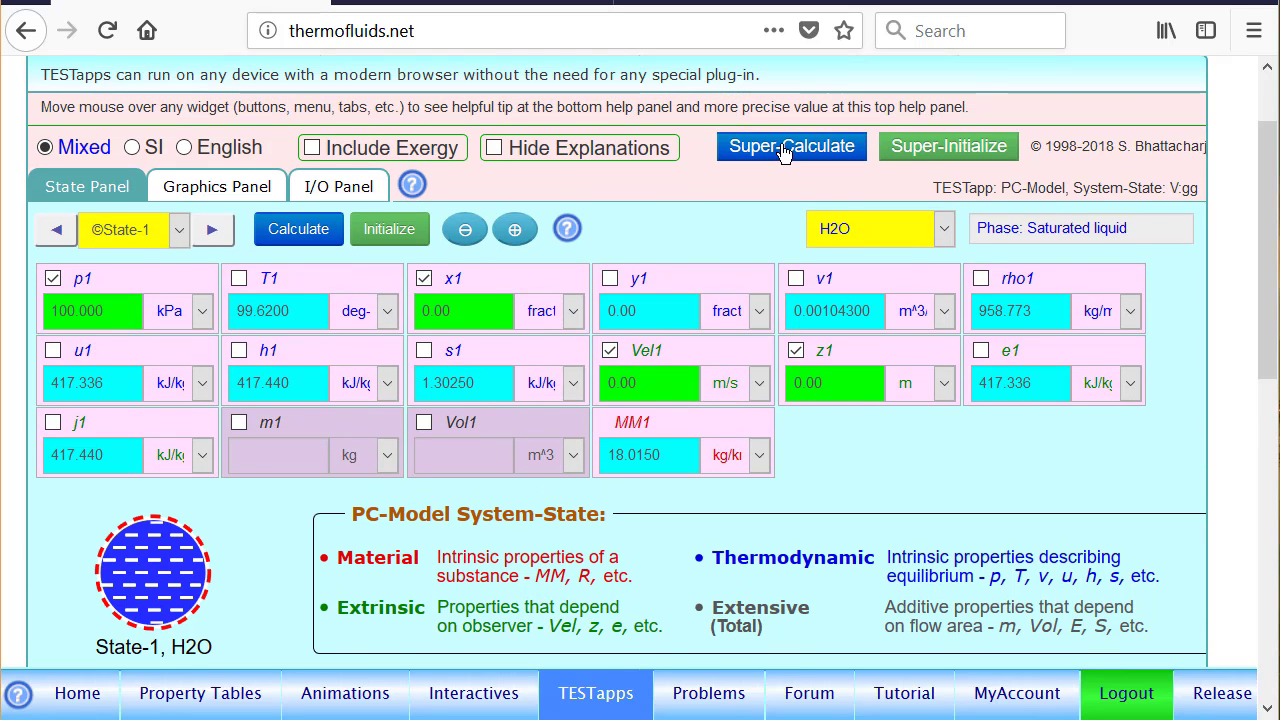
click(787, 150)
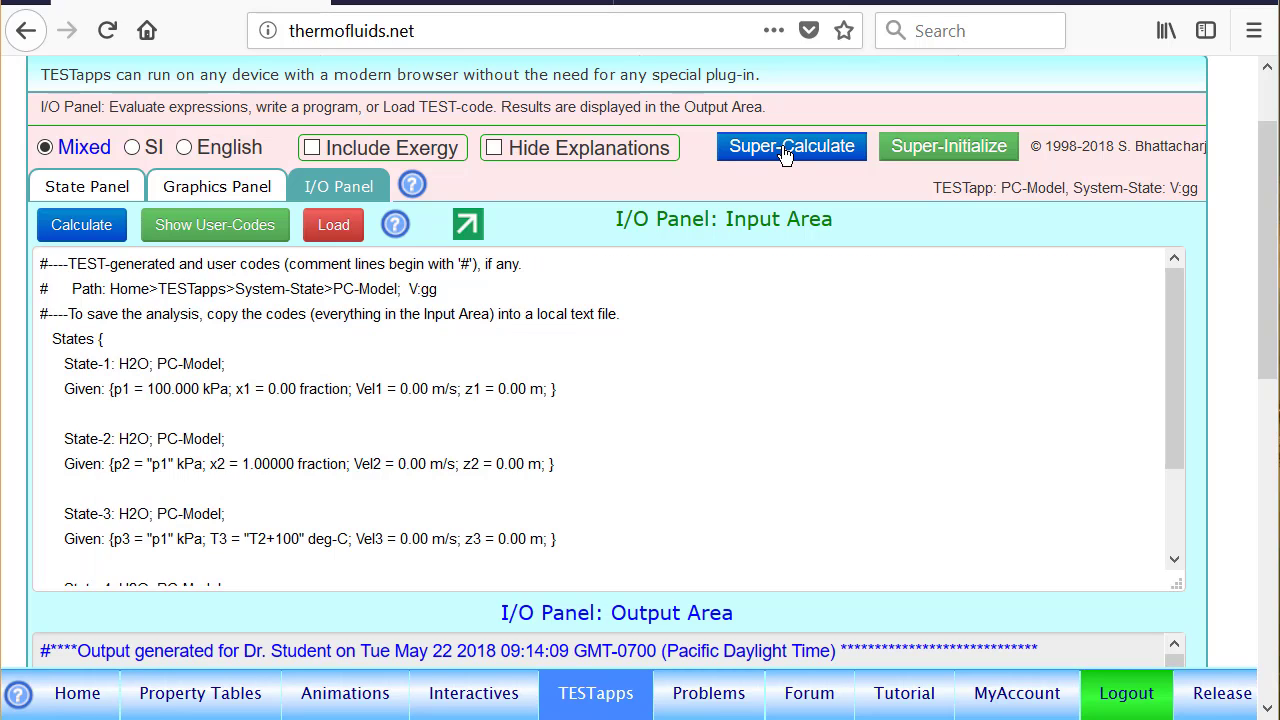
click(110, 195)
click(226, 190)
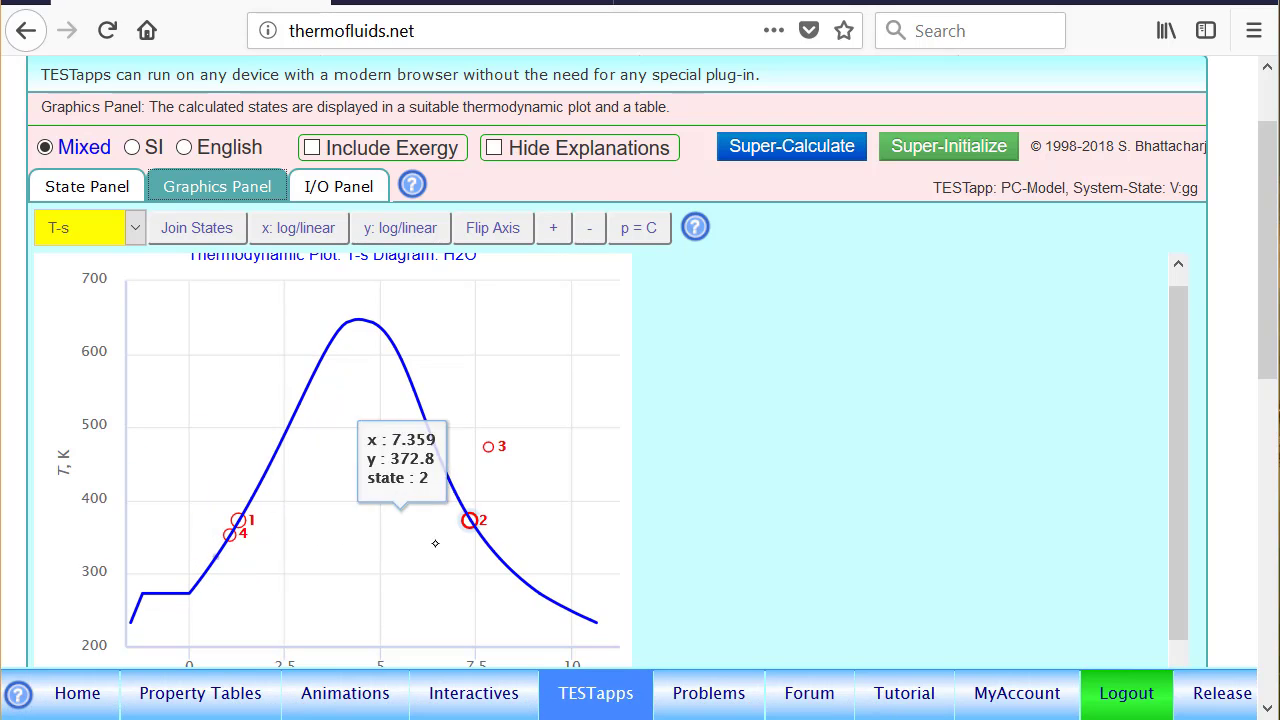
mouse_move(488, 447)
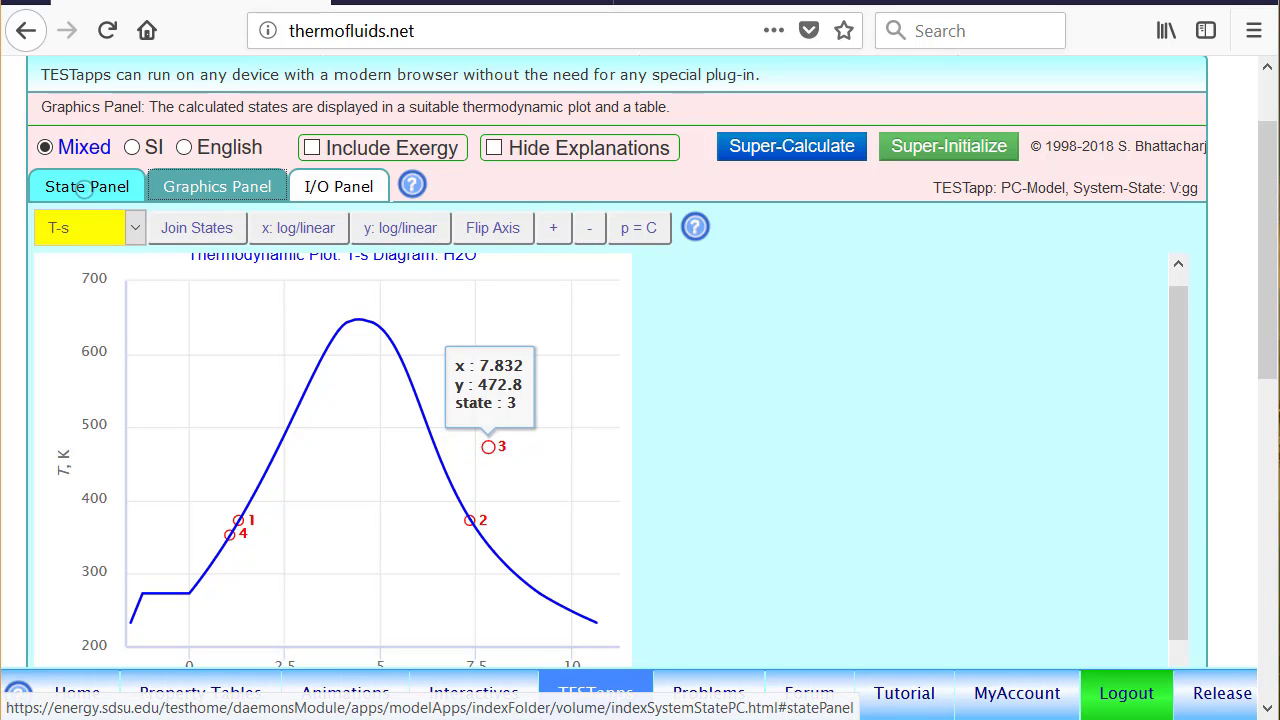
- Review the recalculated properties of State-2, State-3 and State-4
click(86, 190)
click(219, 238)
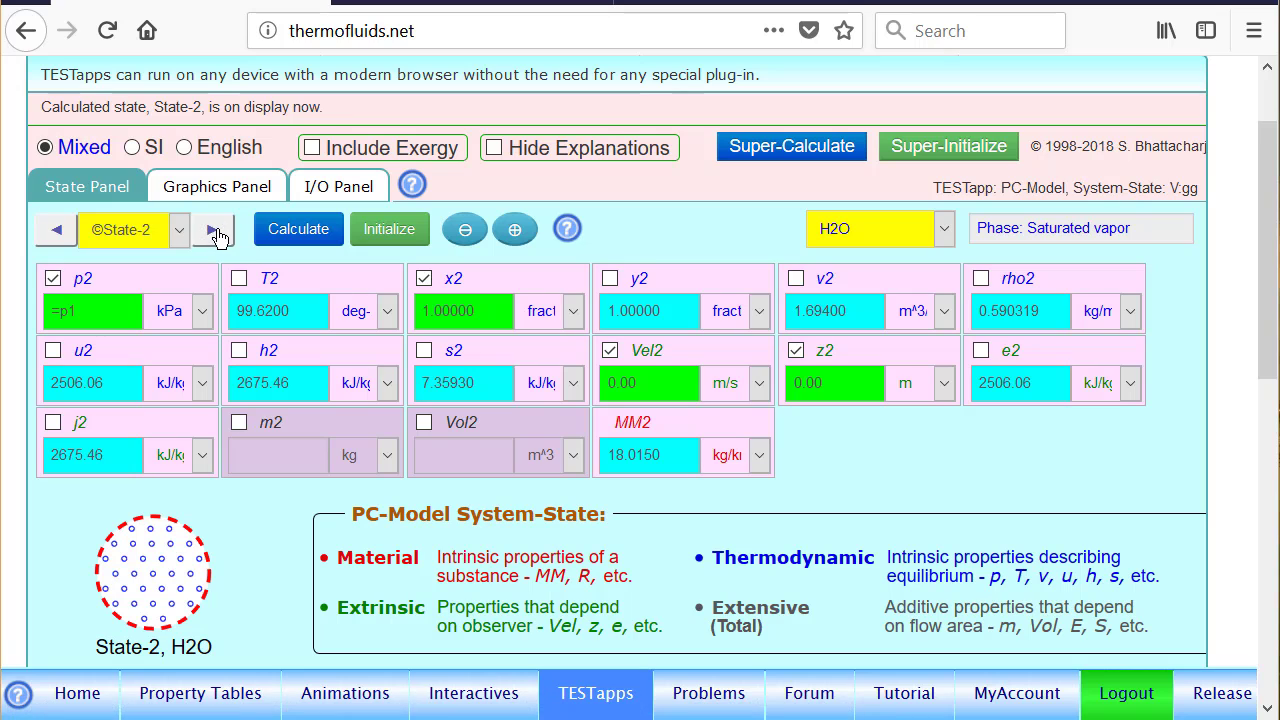
click(215, 233)
click(216, 234)
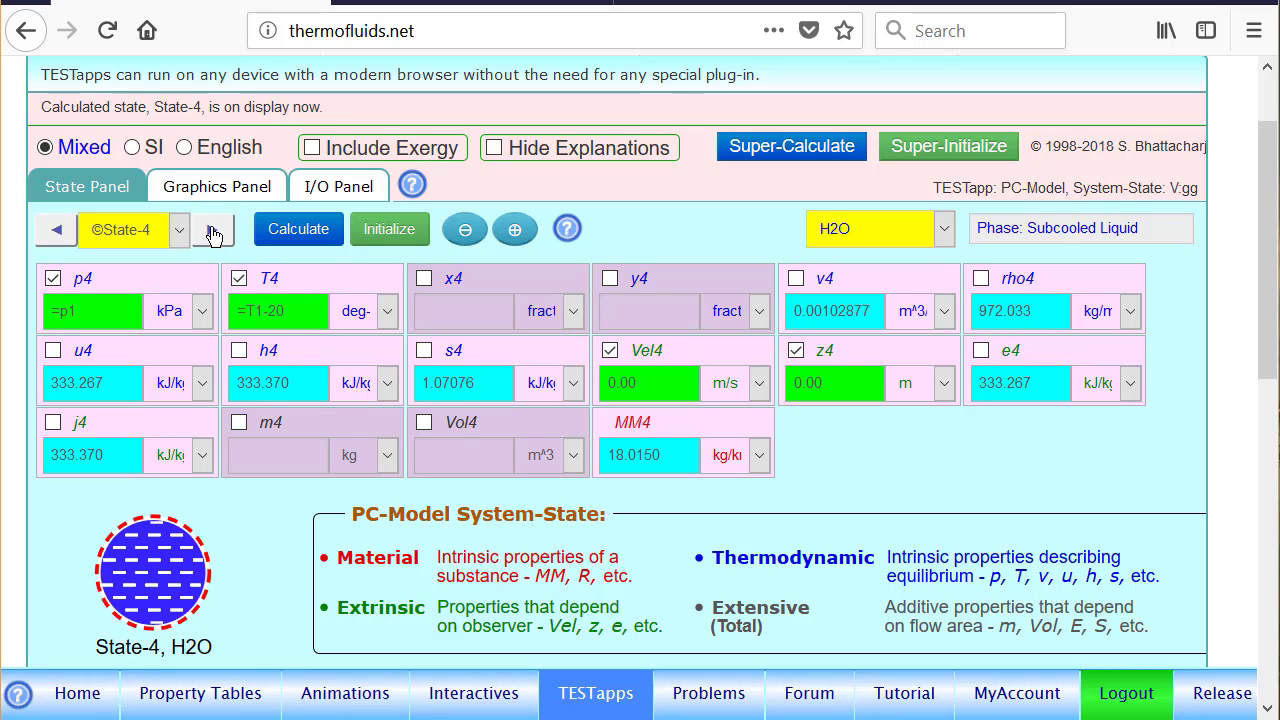
- Define State-5 as the critical state with quality x5 as 0 and volumetric quality y5 as 1, and calculate it
click(208, 239)
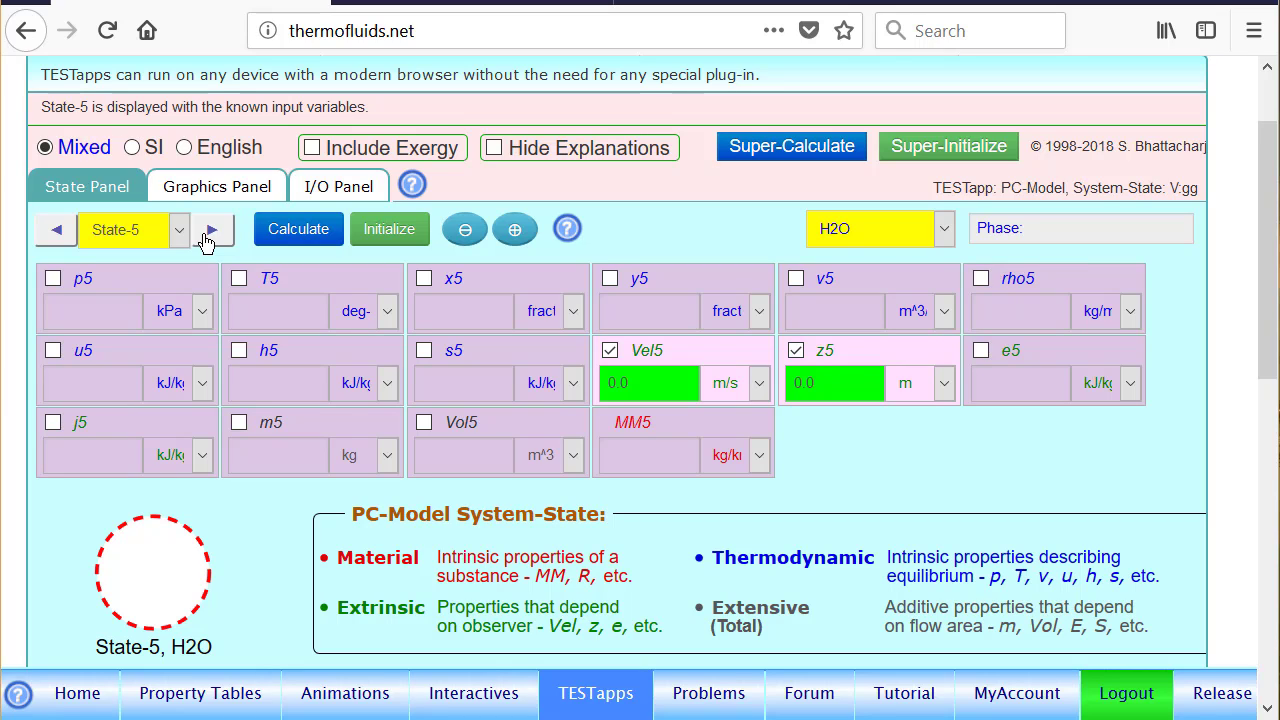
mouse_move(478, 287)
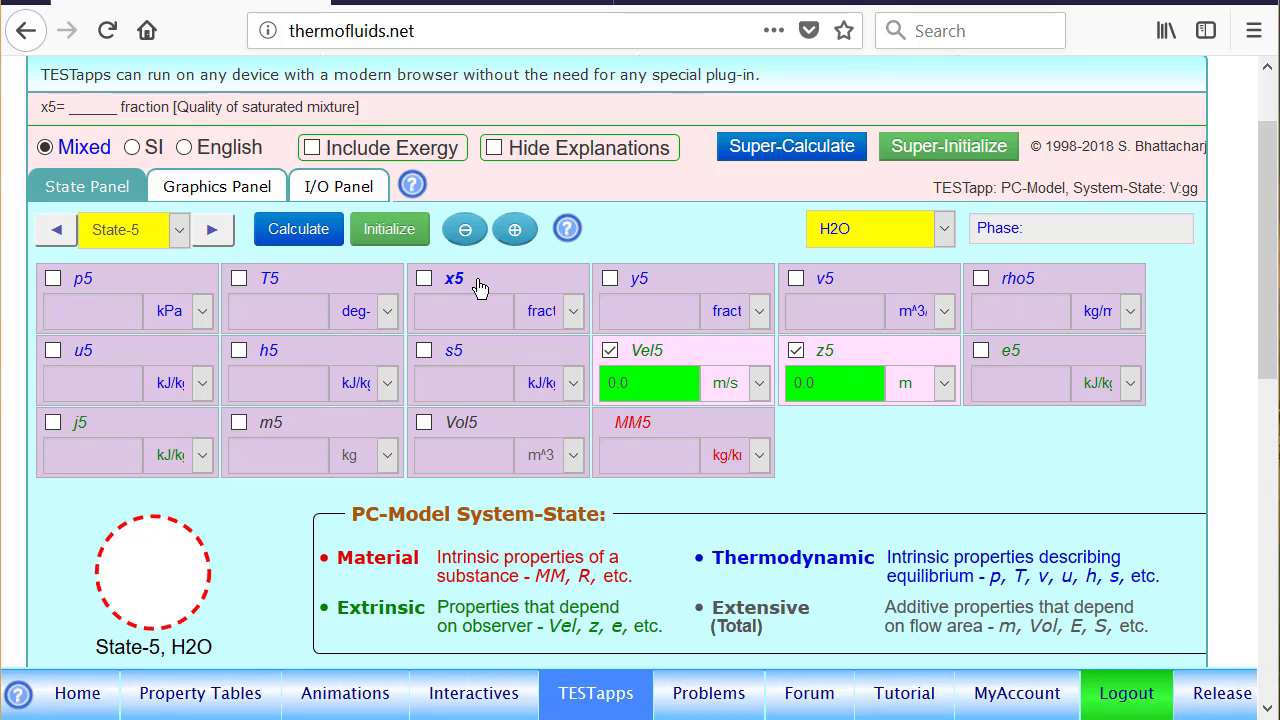
click(481, 287)
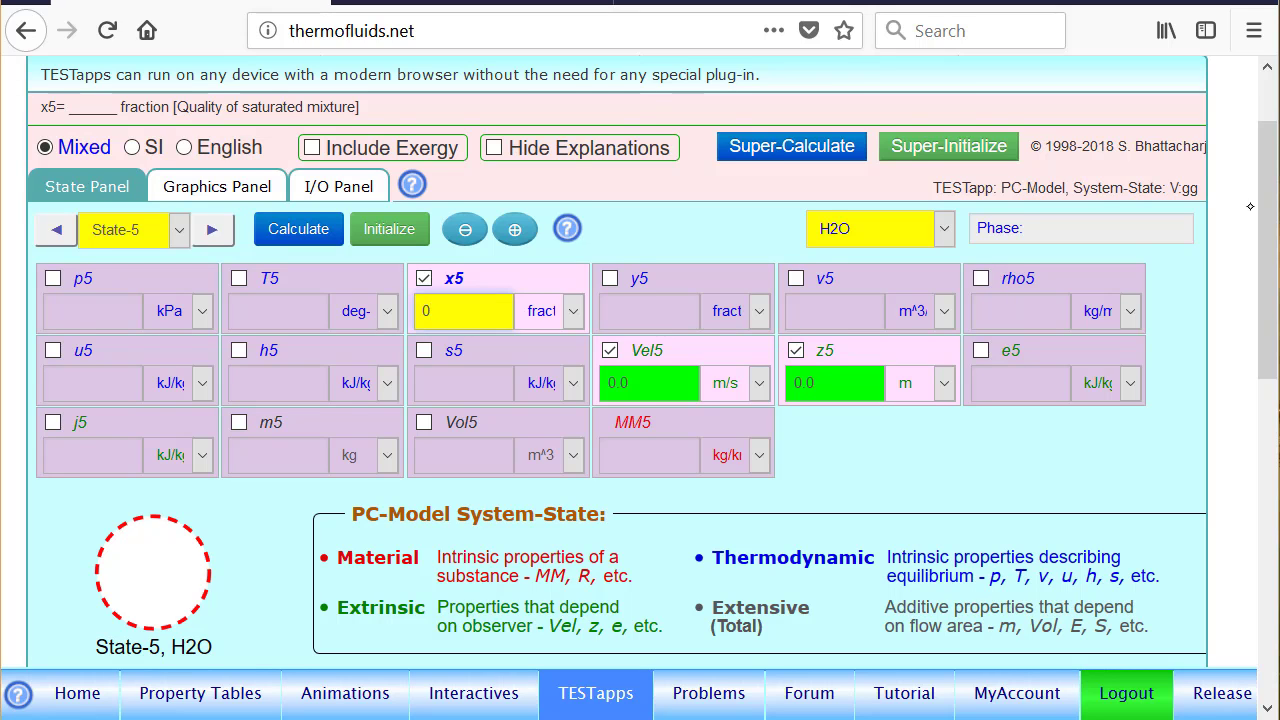
scroll(472, 291, down, 2)
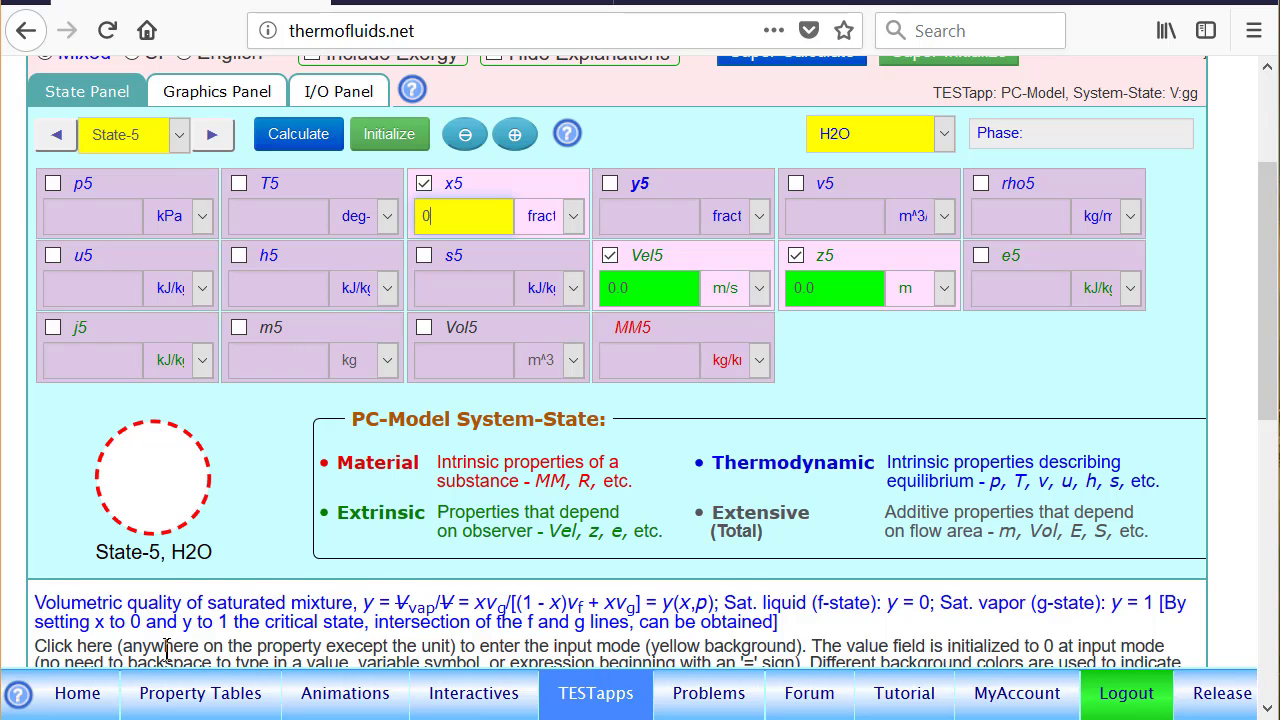
click(665, 193)
text(1)
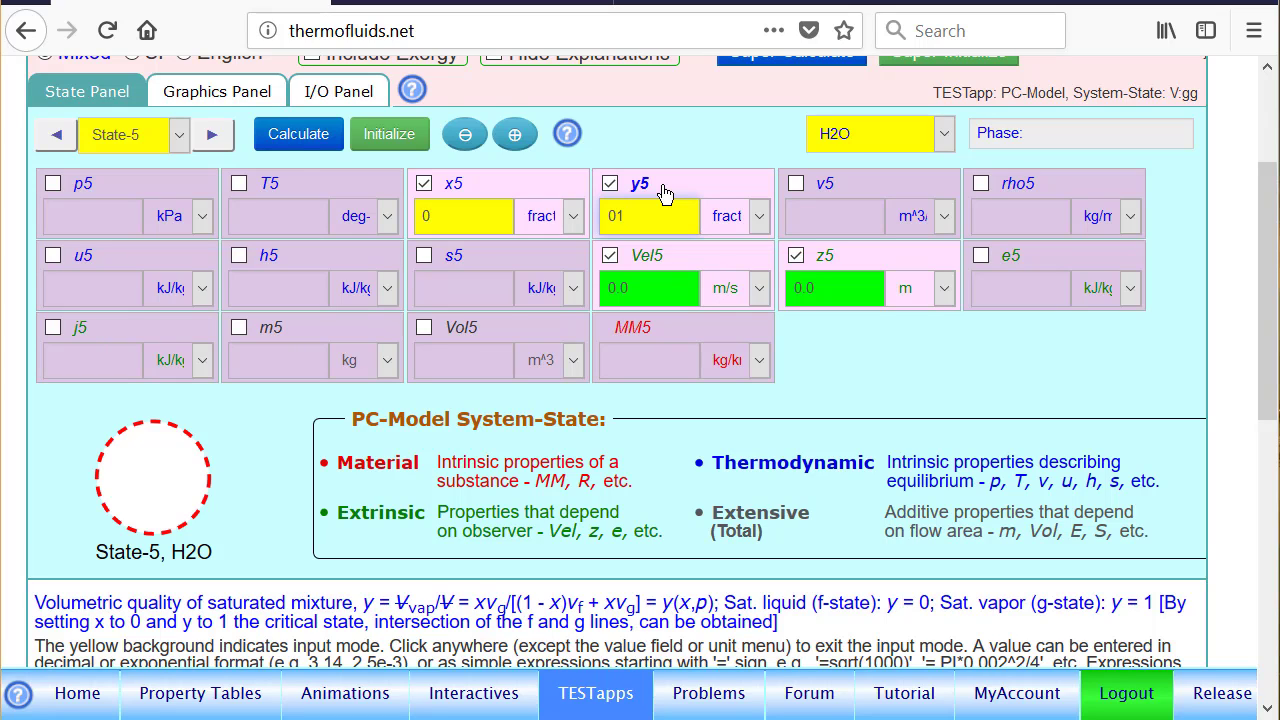
click(297, 142)
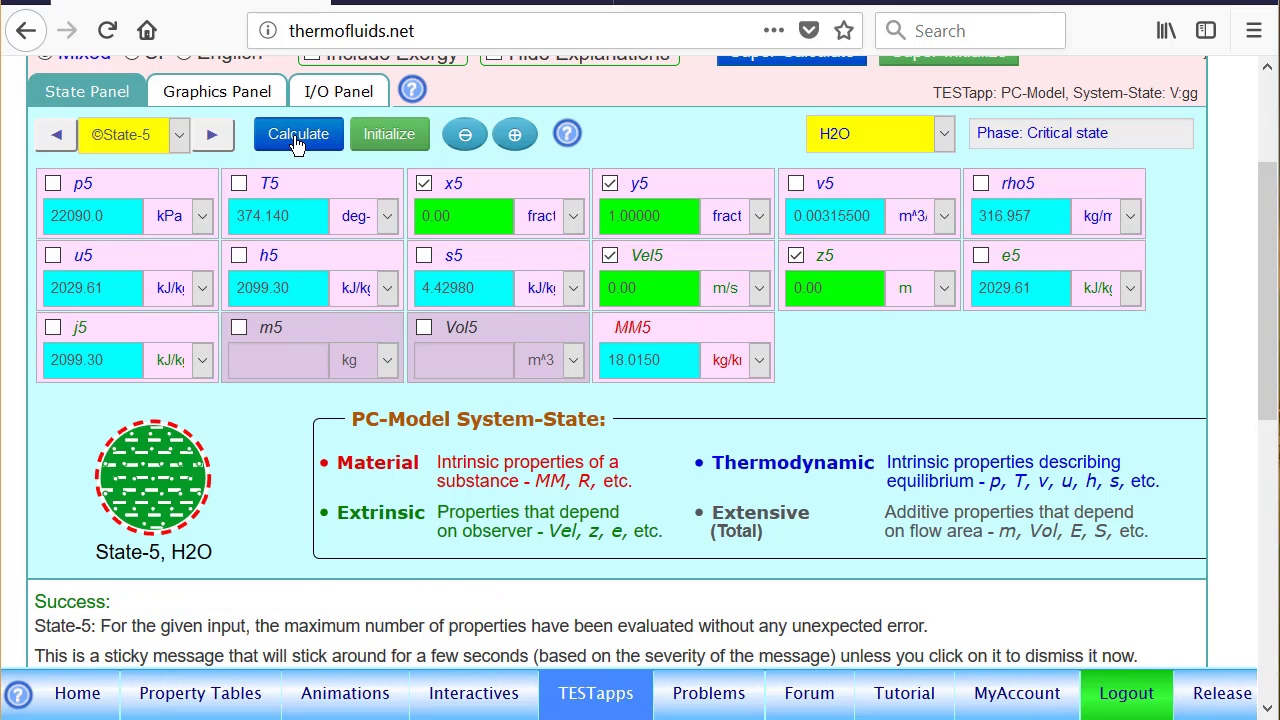
- Show State-5 on the T-s diagram and examine its position on the saturation curve
scroll(297, 142, up, 1)
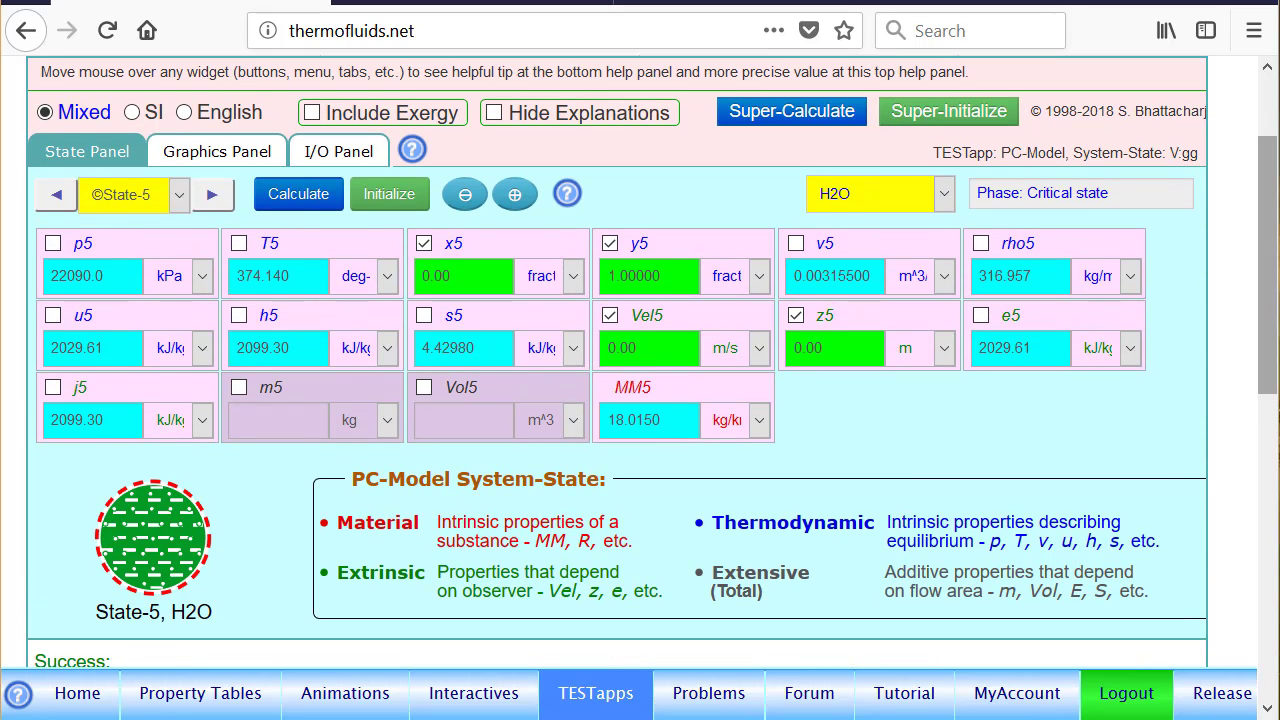
click(231, 153)
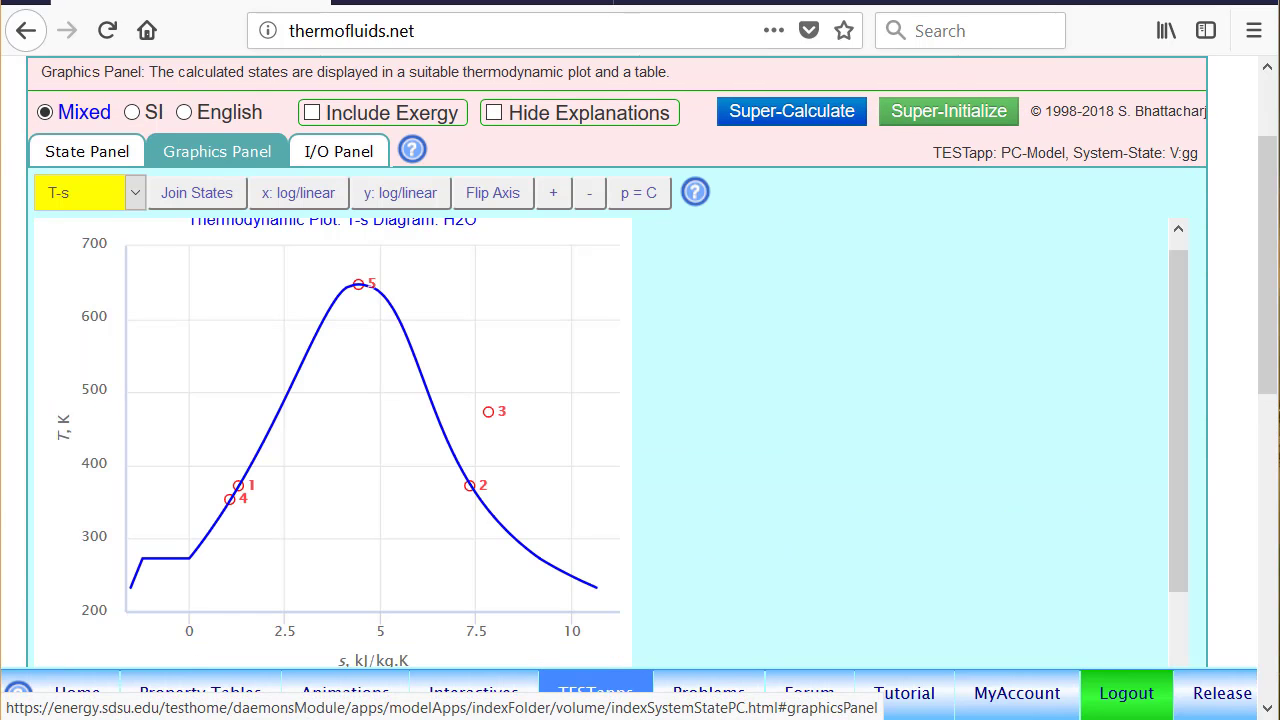
mouse_move(358, 288)
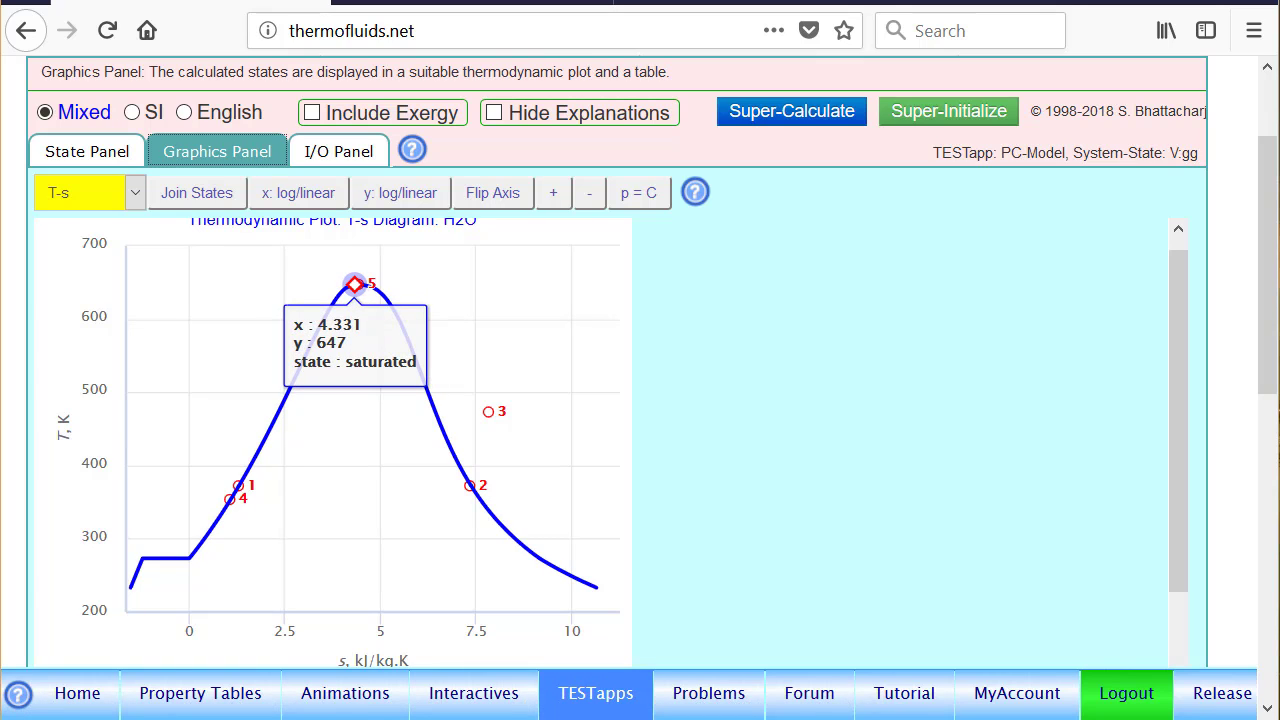
- Define State-6 with pressure p6 as 50 kPa and temperature T6 as 500 deg-C, and calculate it
click(90, 155)
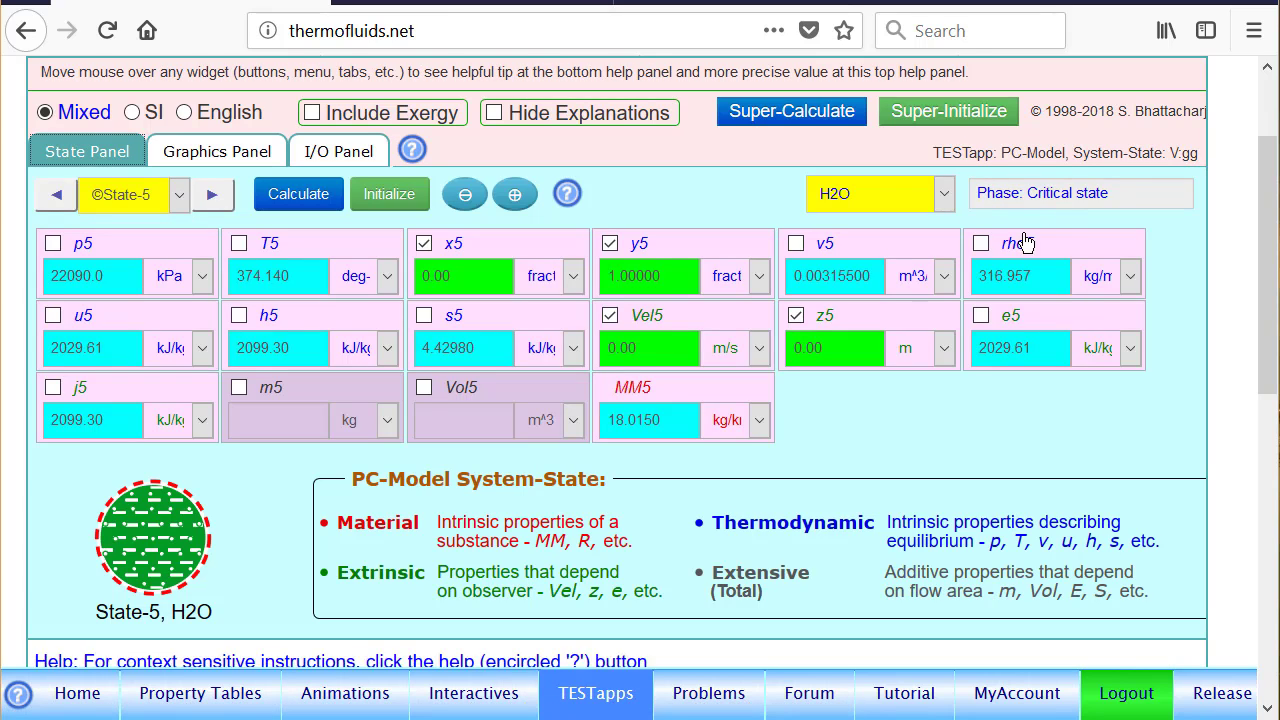
click(212, 198)
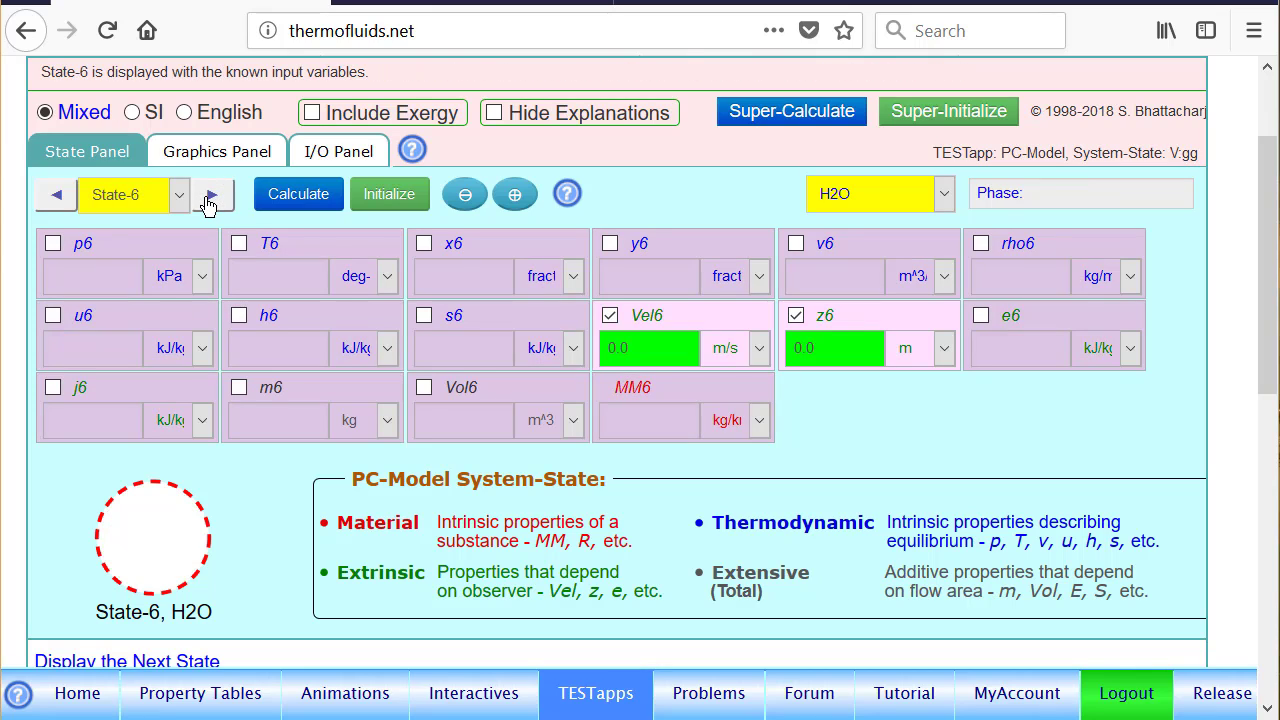
click(107, 253)
text(50)
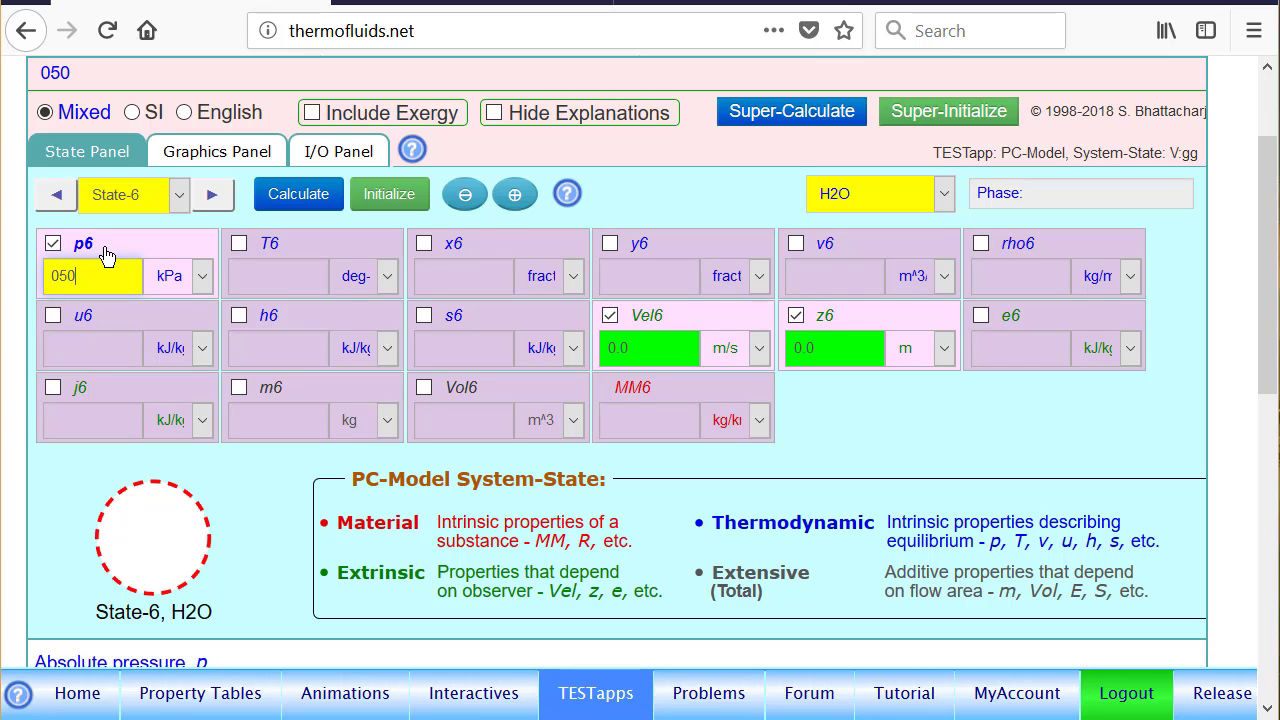
click(303, 249)
text(500)
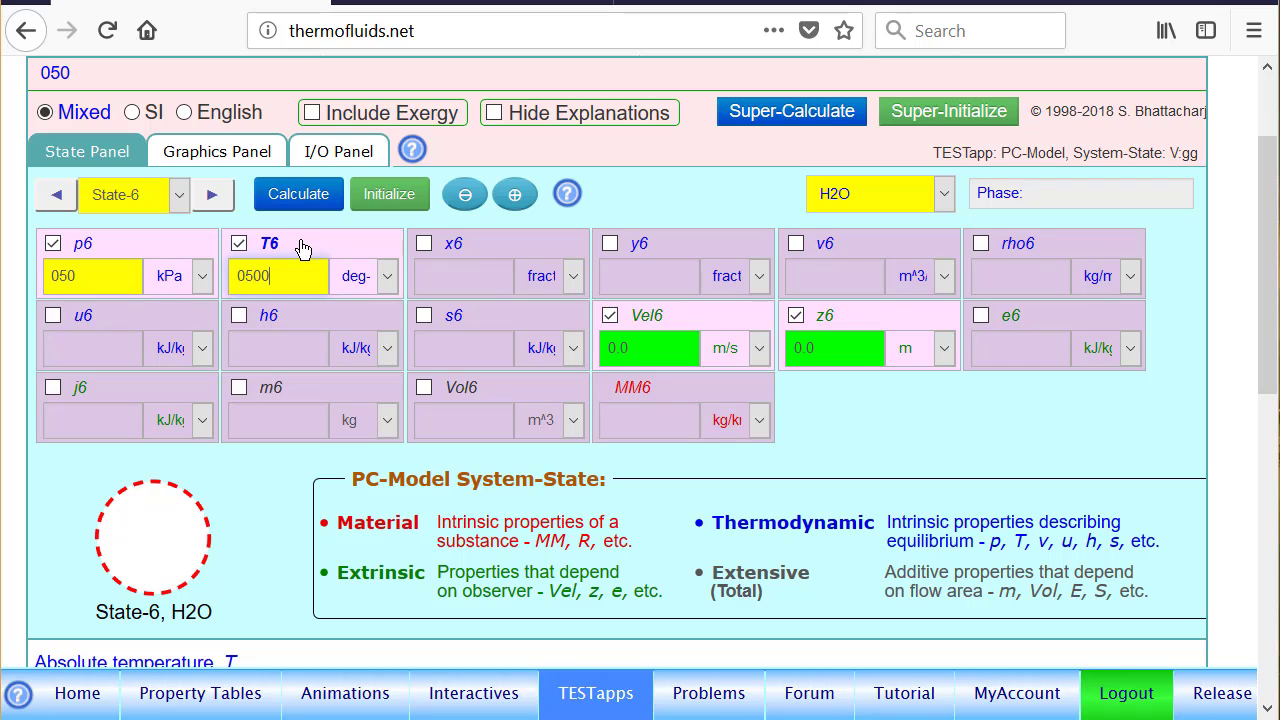
key(Return)
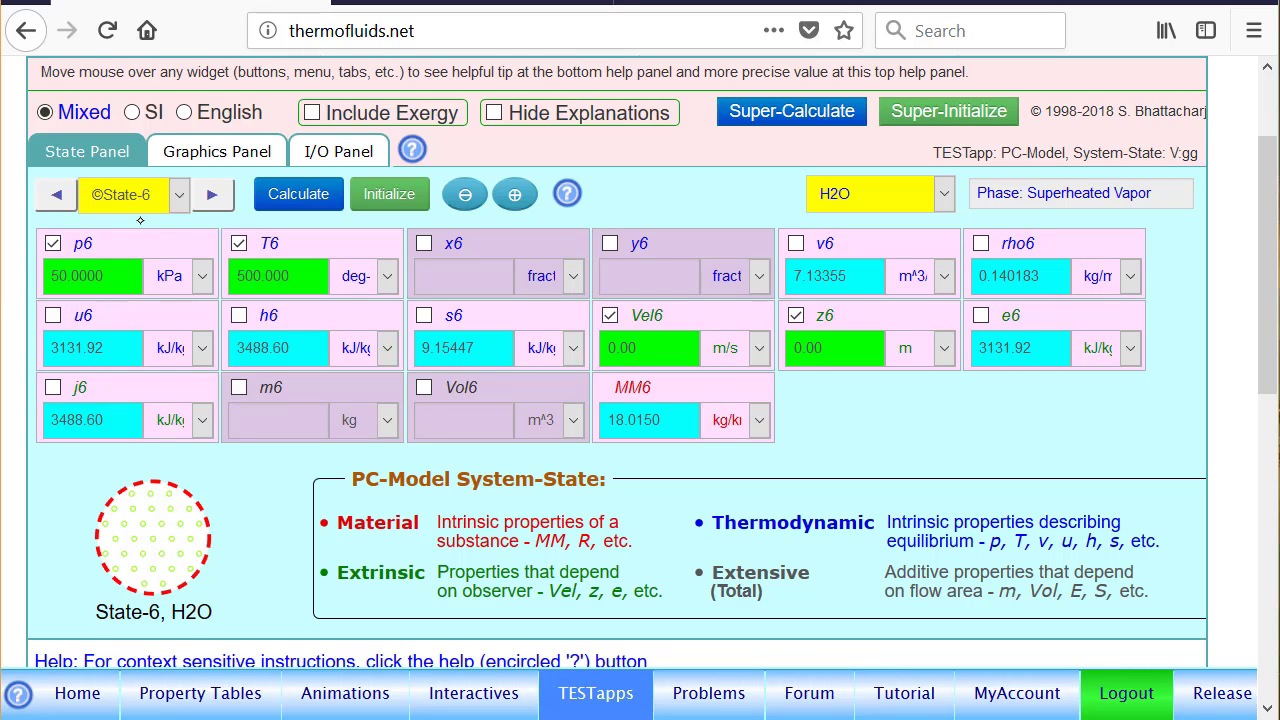
- Change the unit of State-6 pressure p6 to MPa, keeping the value at 50, and recalculate the state
click(91, 248)
click(110, 244)
click(192, 284)
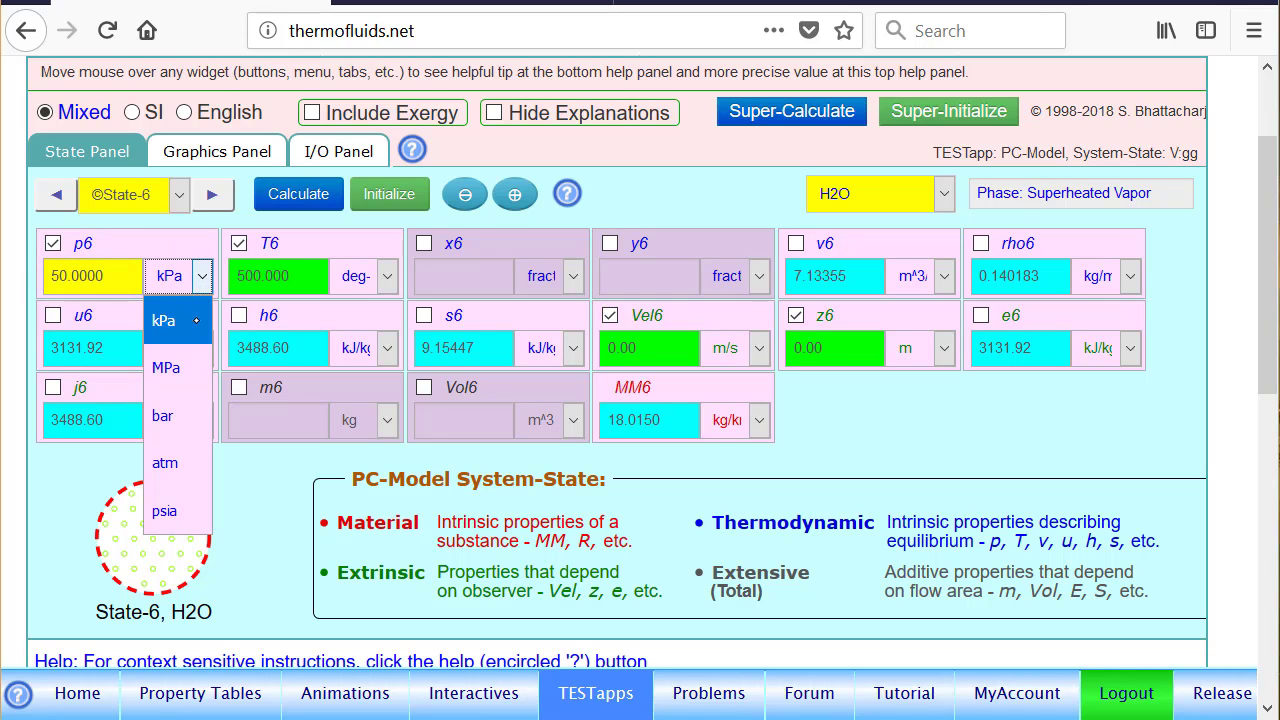
click(166, 367)
click(290, 204)
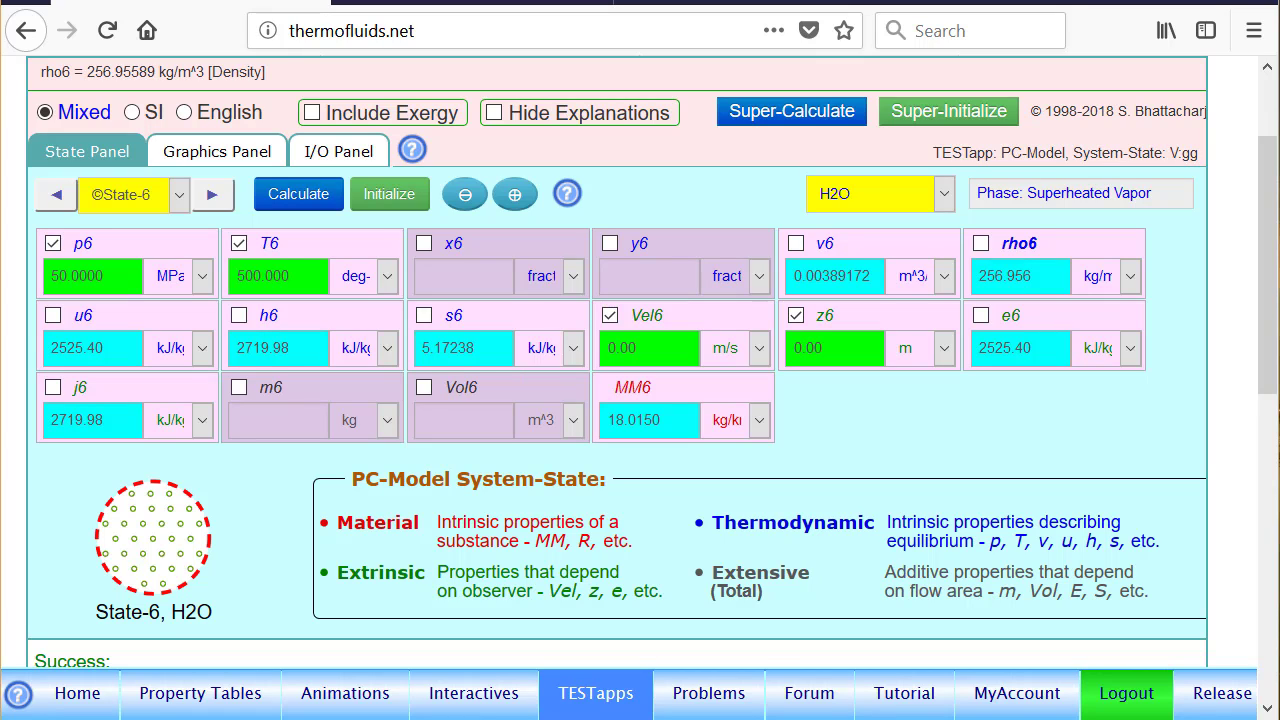
- Define State-7 with pressure p7 as =p6 and temperature T7 as 300 deg-C, and calculate it
click(211, 197)
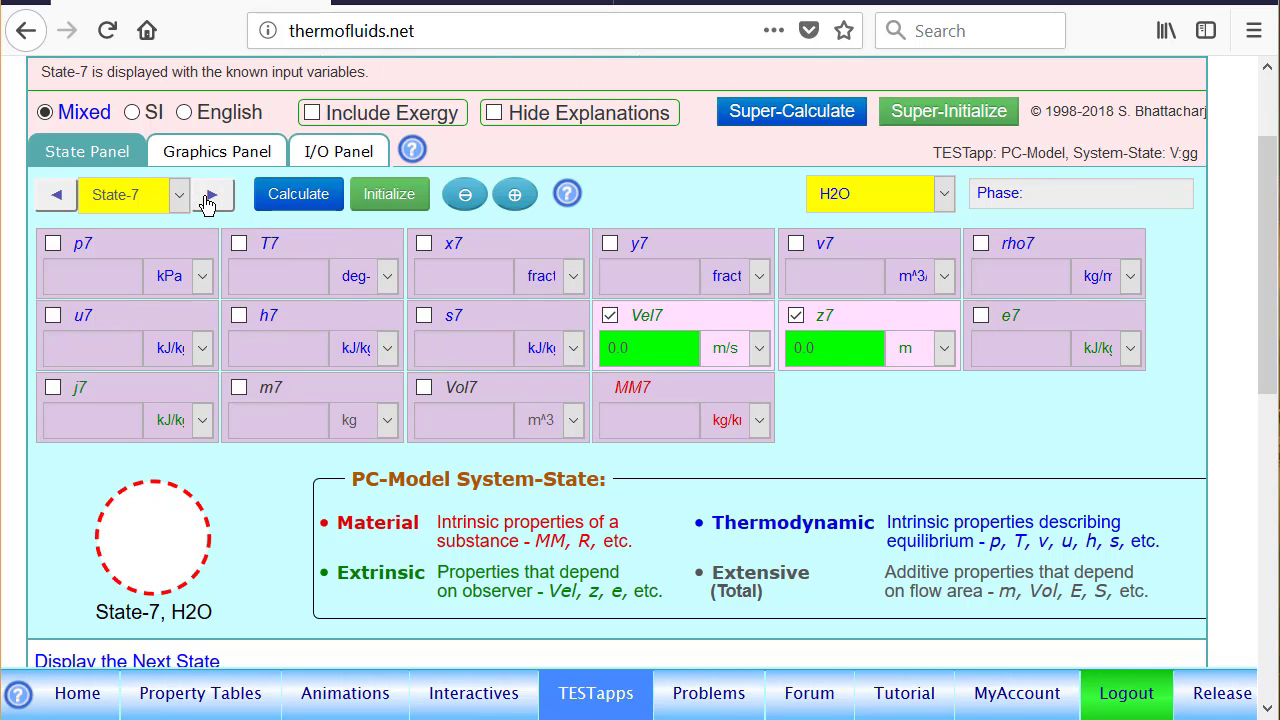
click(100, 272)
text(0)
key(BackSpace)
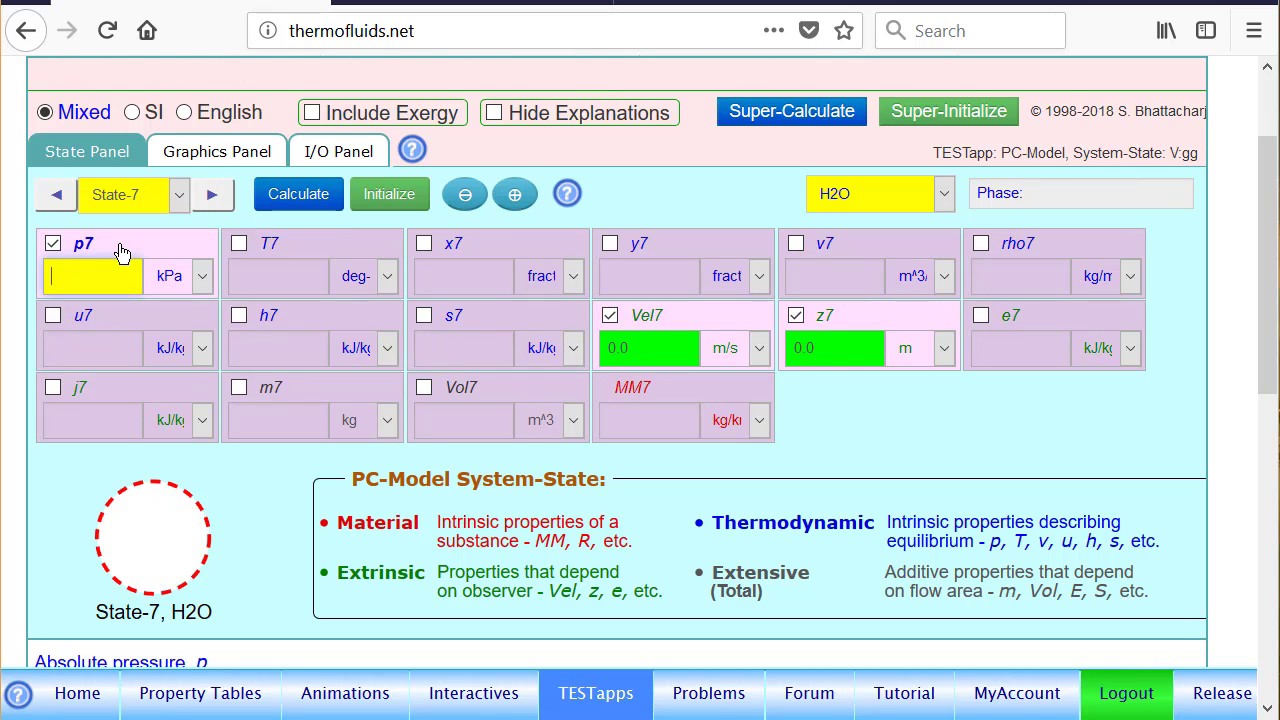
text(=)
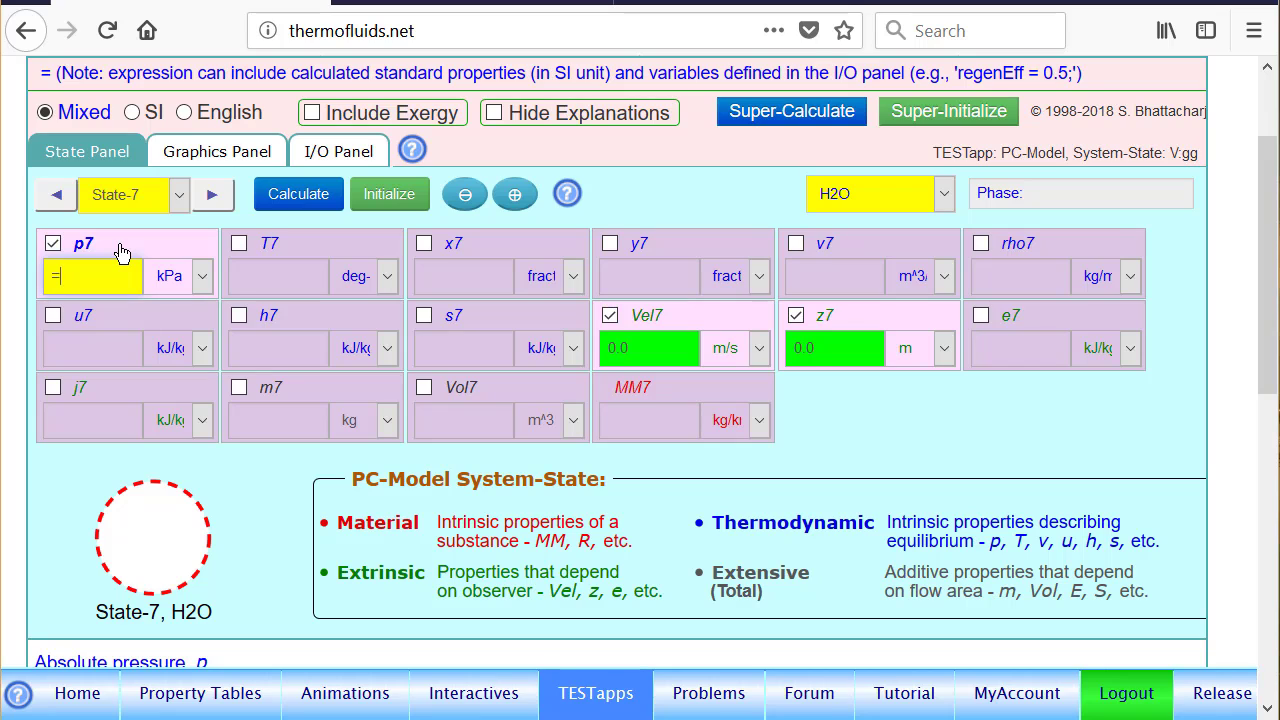
text(p)
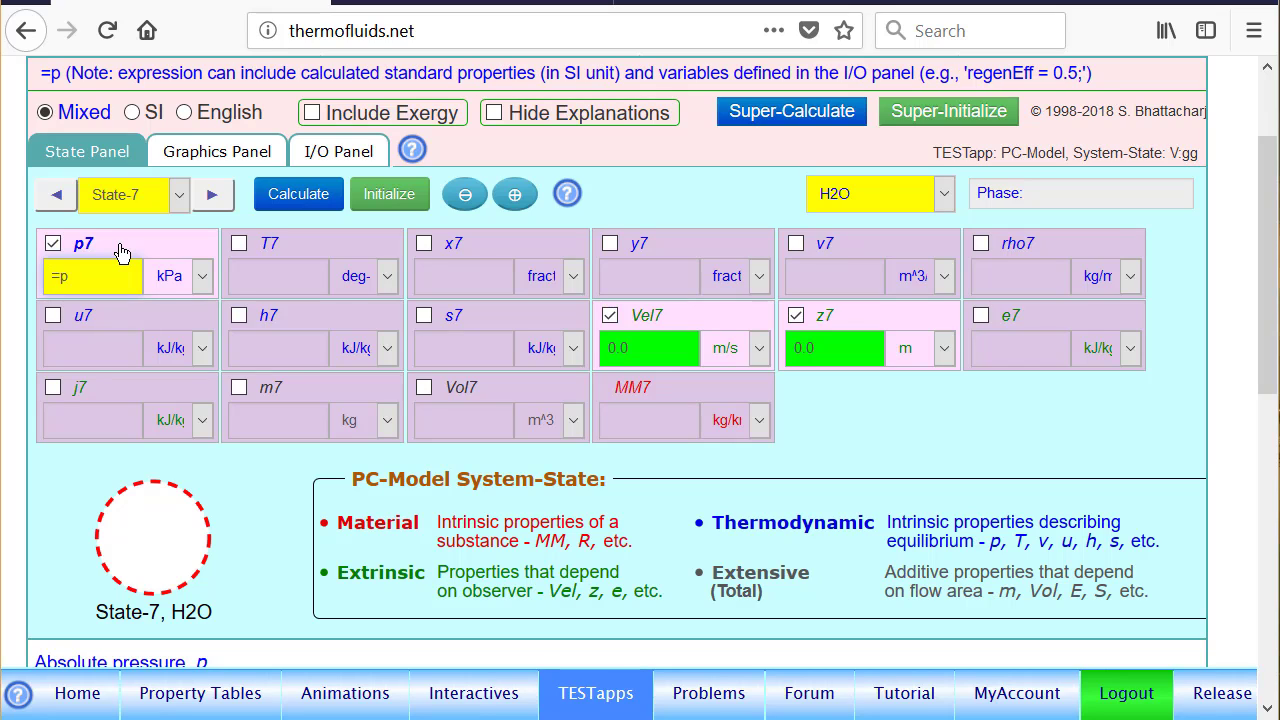
text(6)
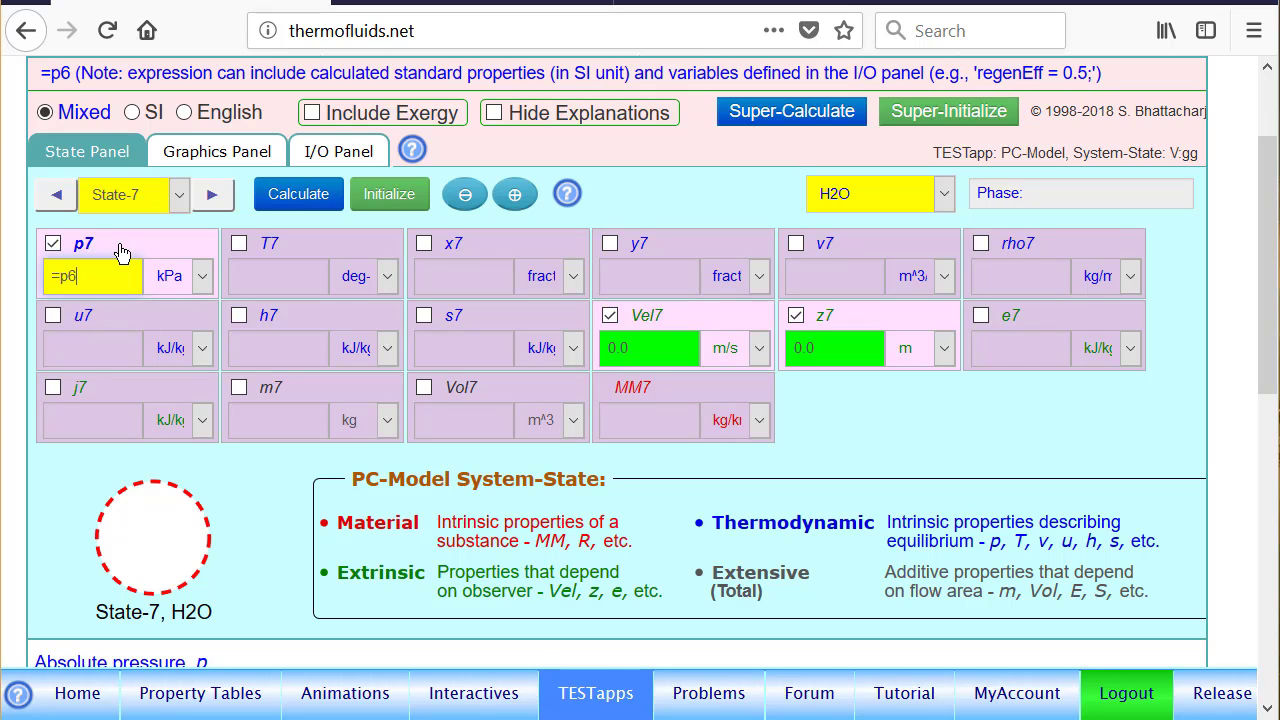
click(284, 252)
text(300)
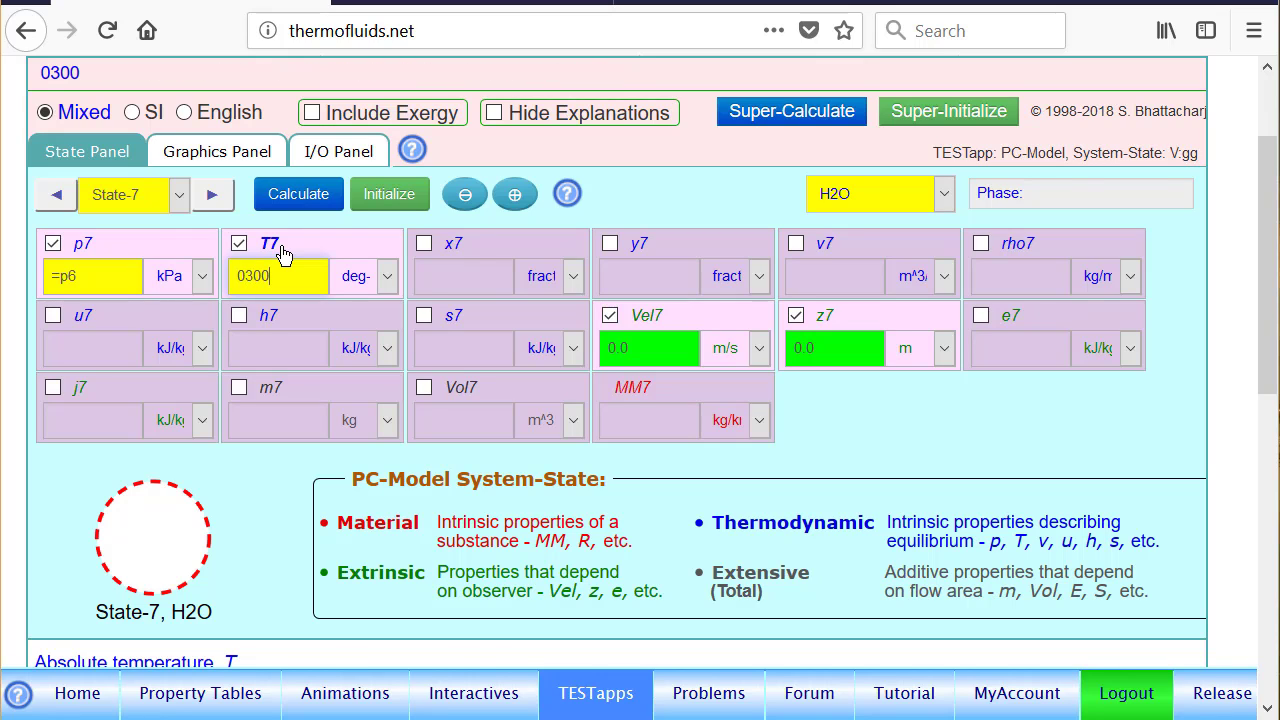
key(Return)
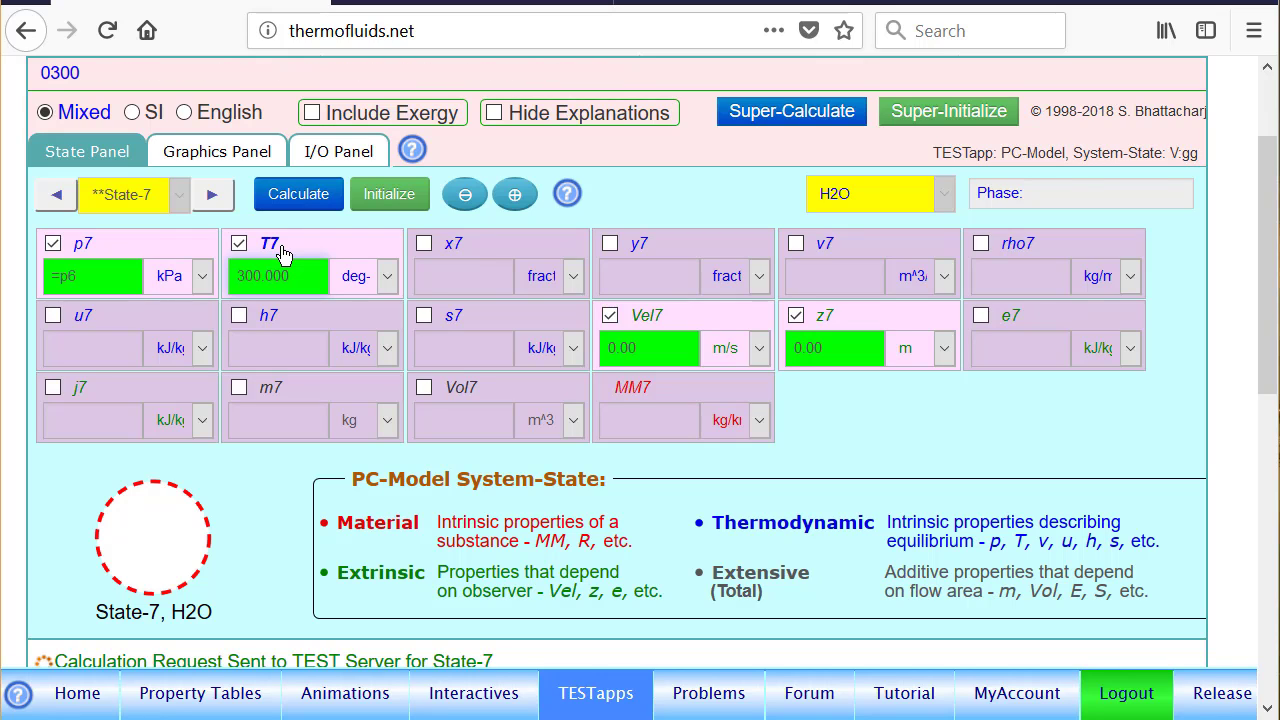
- Re-enter the expression =p6 for pressure p7 and recalculate State-7
click(183, 287)
click(176, 285)
click(97, 287)
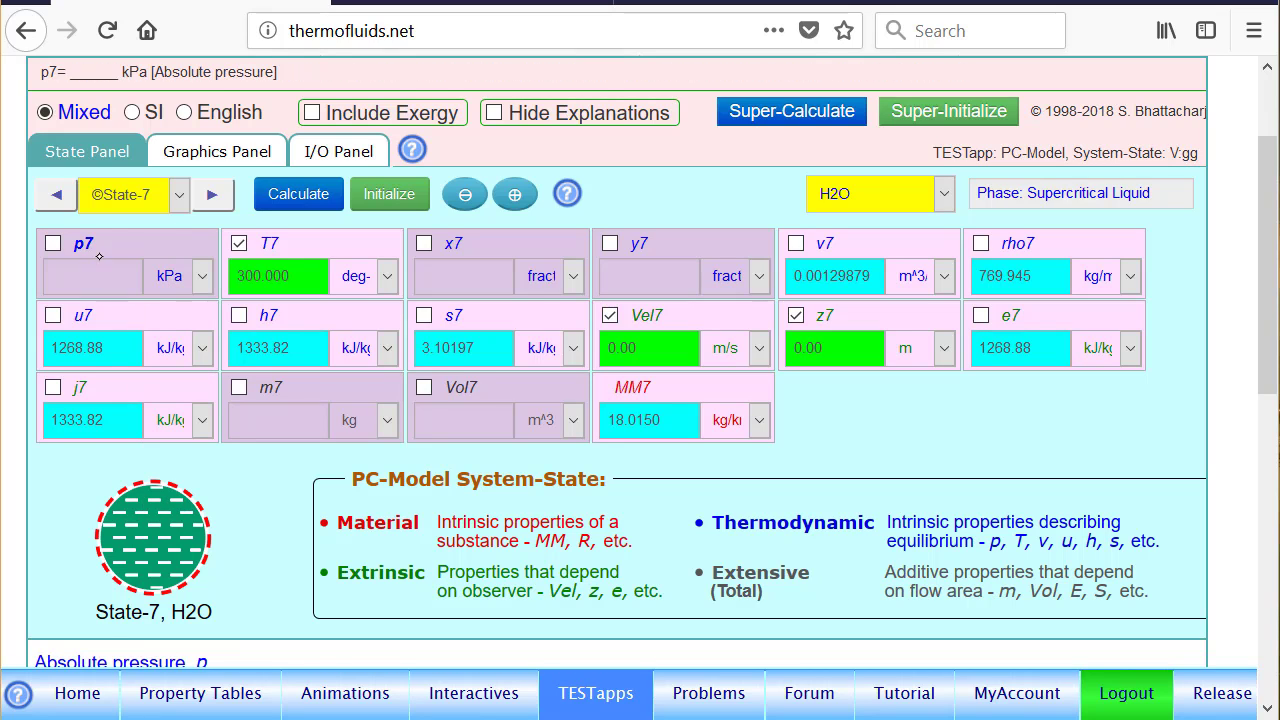
text(=p6)
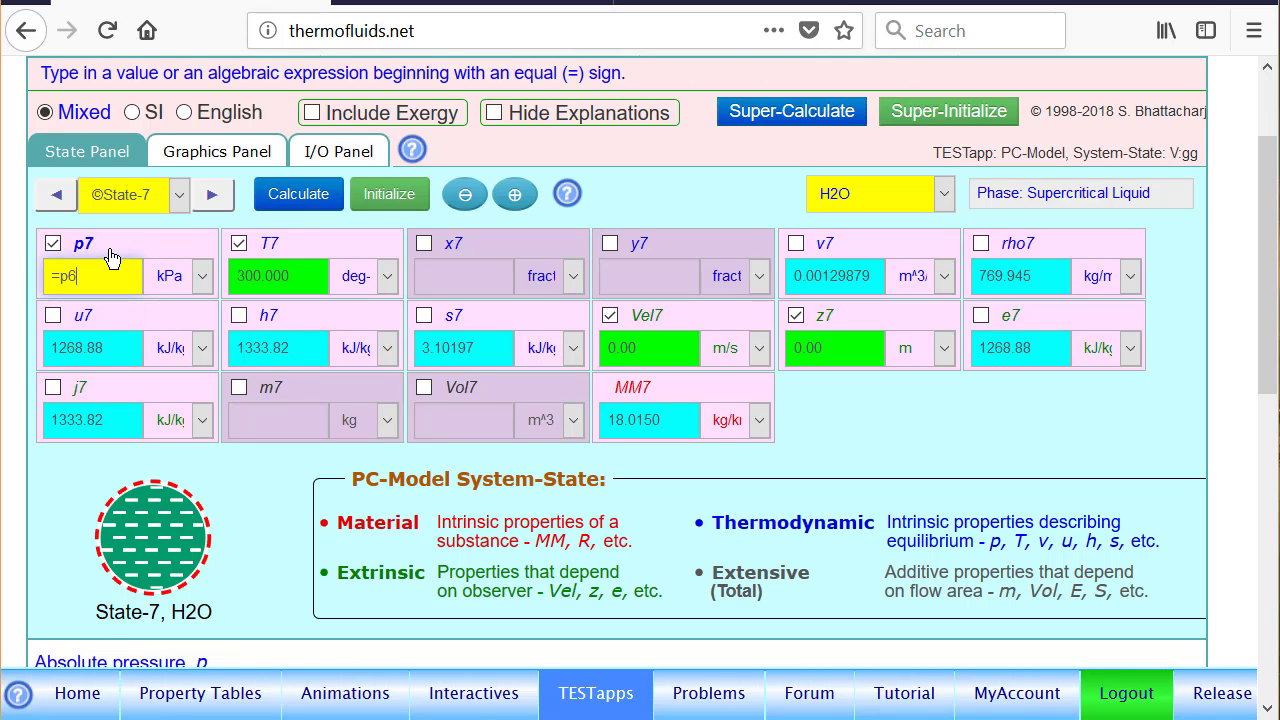
click(300, 194)
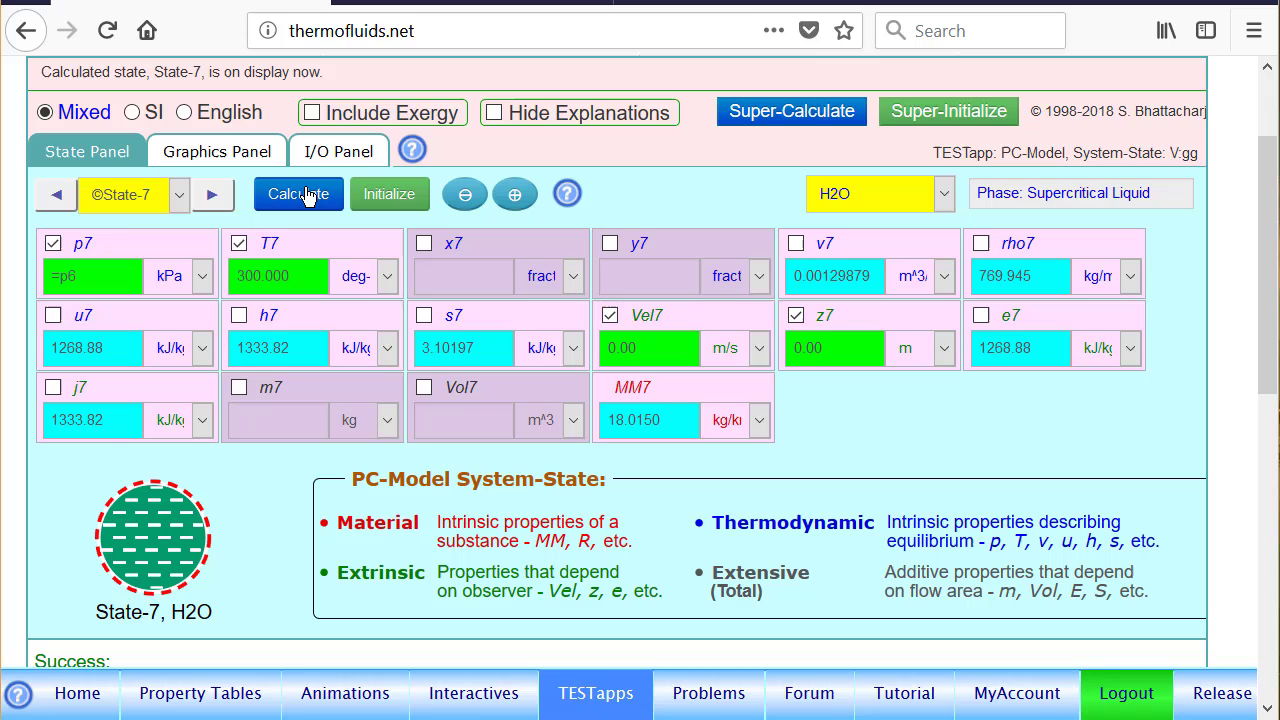
- Show State-6 and State-7 on the T-s diagram and examine their positions relative to the saturation curve and critical state
click(217, 151)
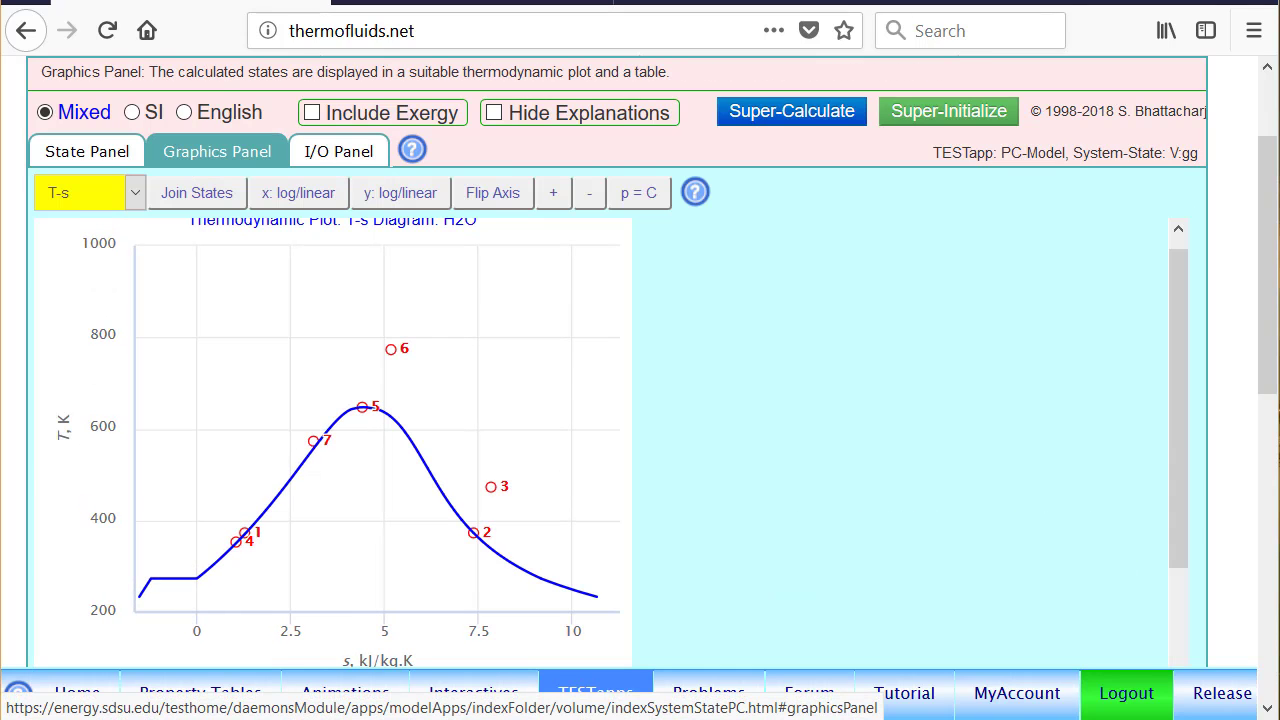
mouse_move(435, 322)
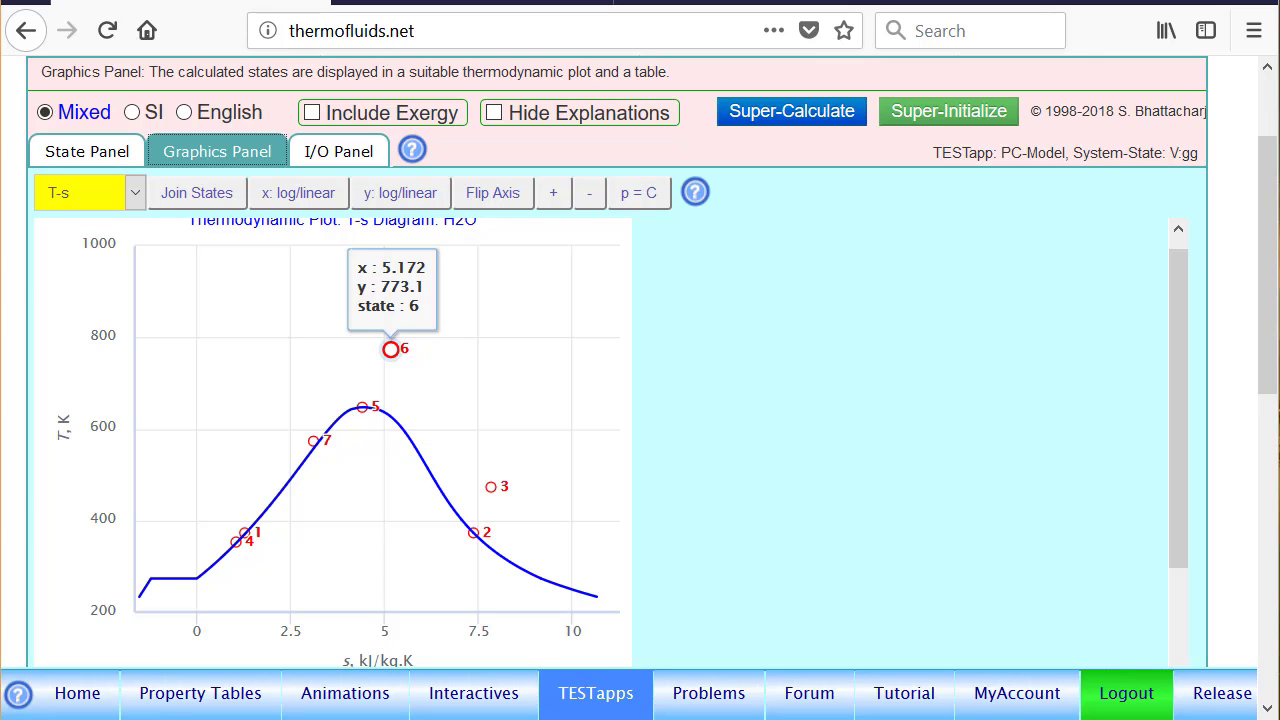
mouse_move(146, 606)
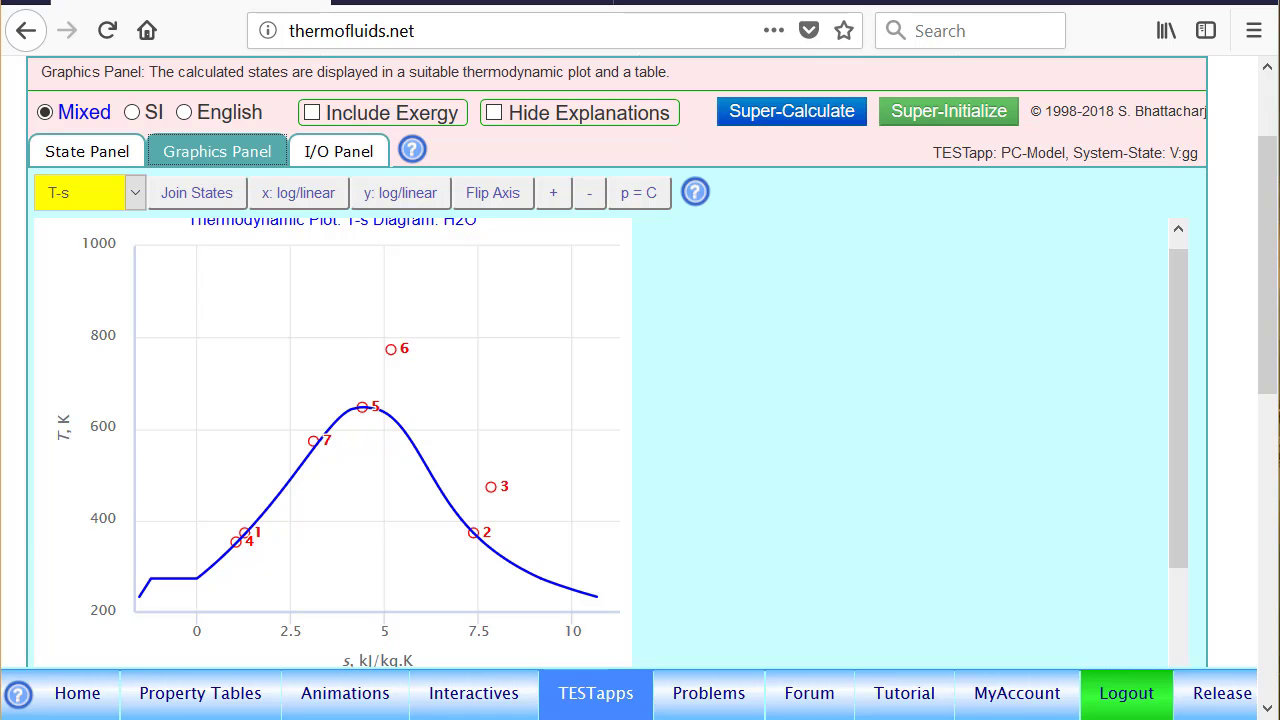
key(alt+Tab)
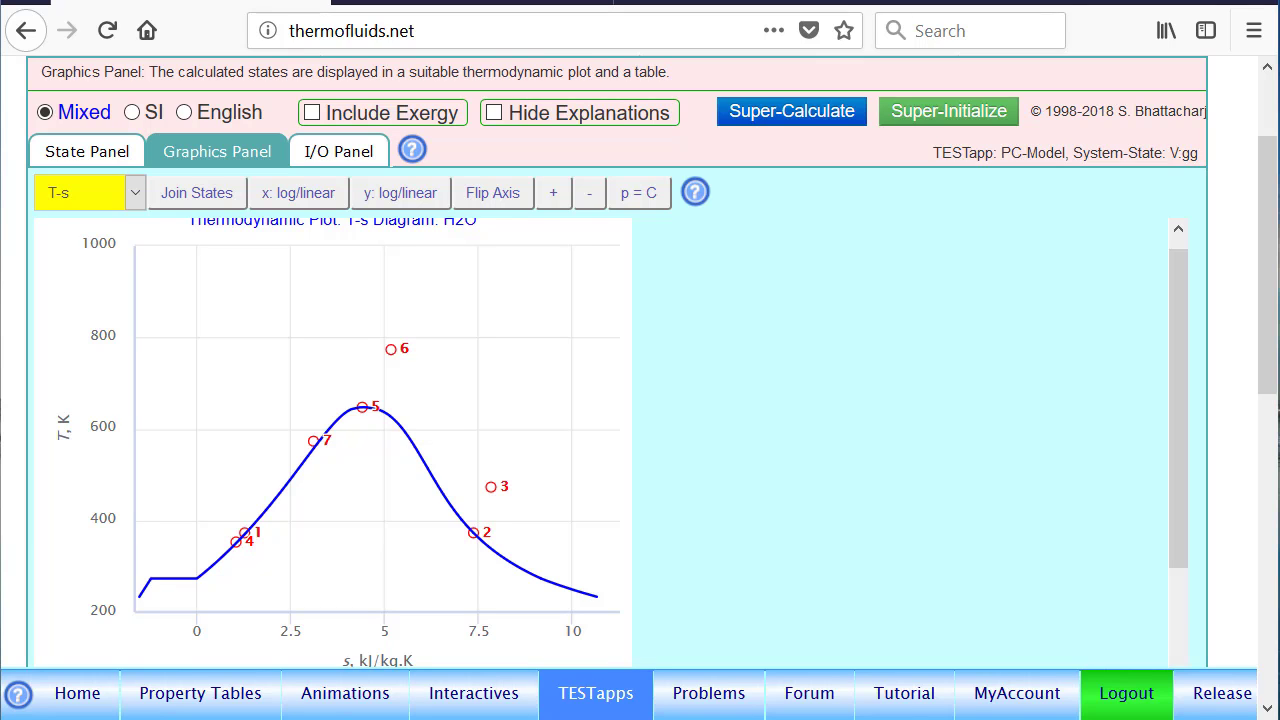